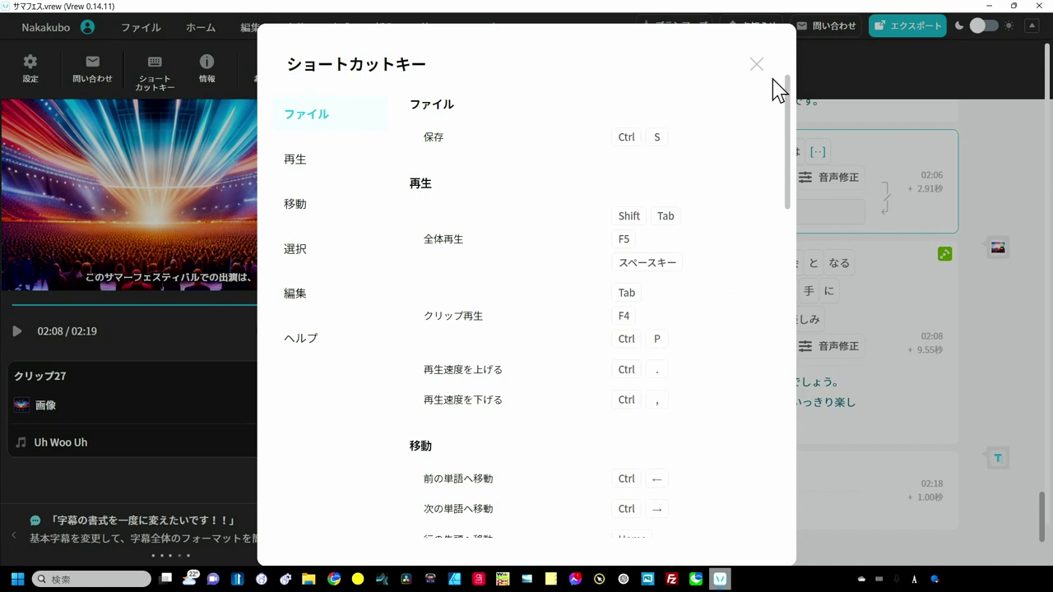
Reopen the shortcut key list and review its playback, movement, selection and editing categories, closing it when finished
{"action": "left_click", "coordinate": [757, 65]}
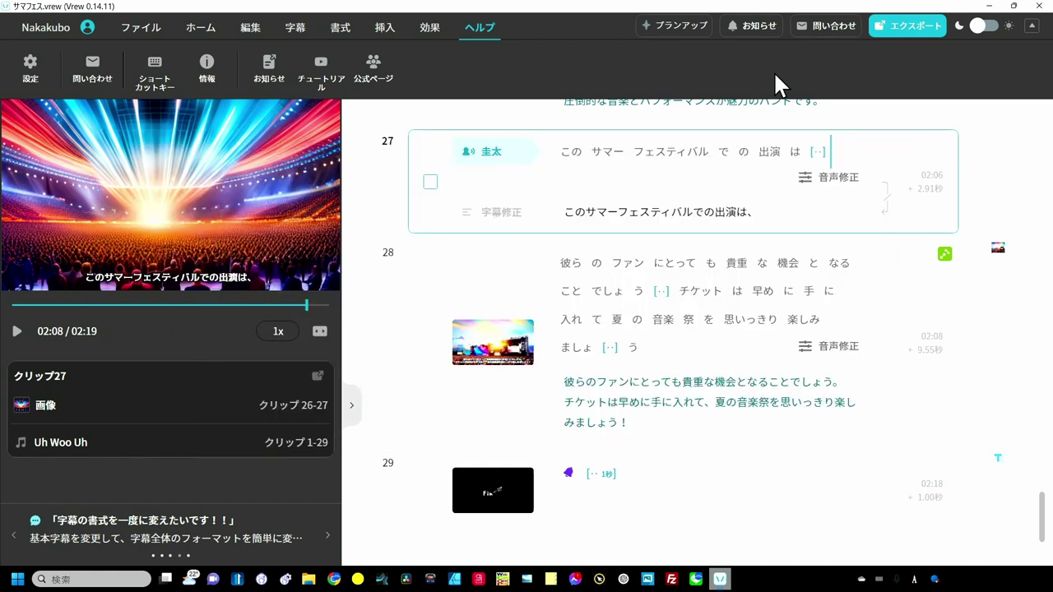
{"action": "key", "text": "ctrl+slash"}
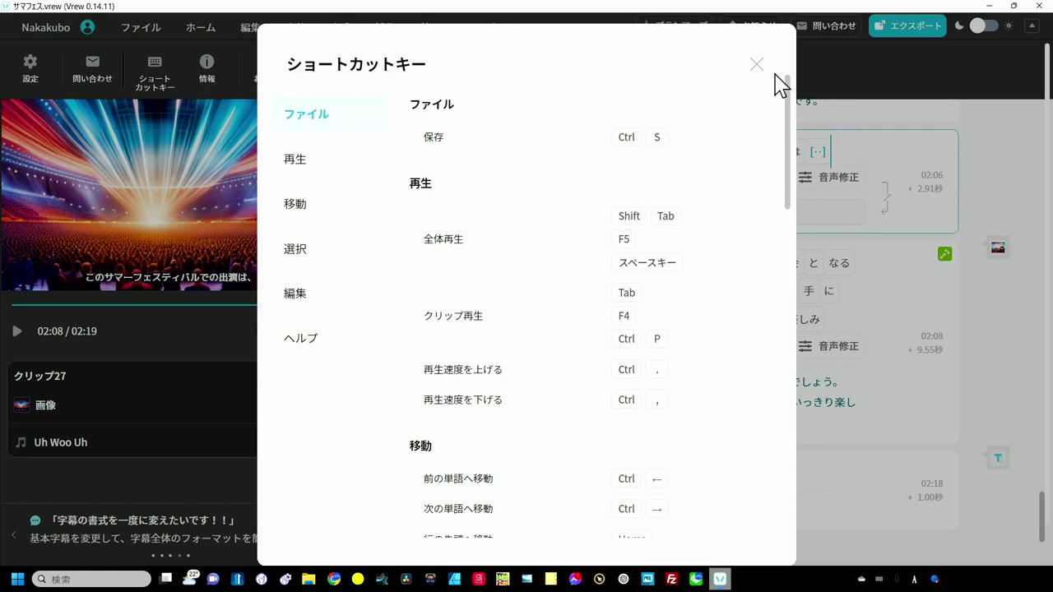
{"action": "left_click", "coordinate": [313, 165]}
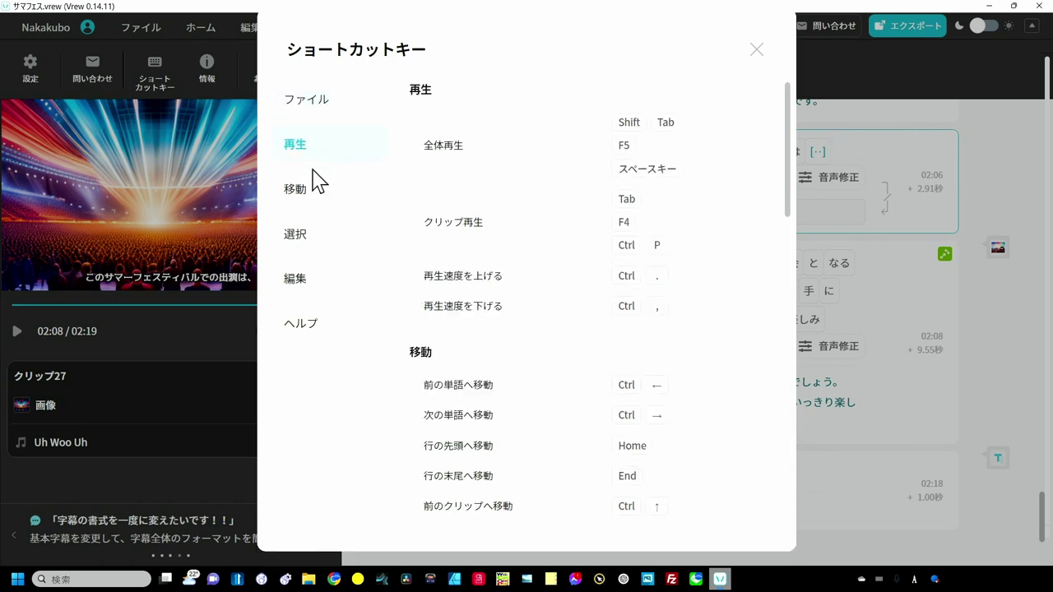
{"action": "left_click", "coordinate": [307, 198]}
{"action": "left_click", "coordinate": [305, 245]}
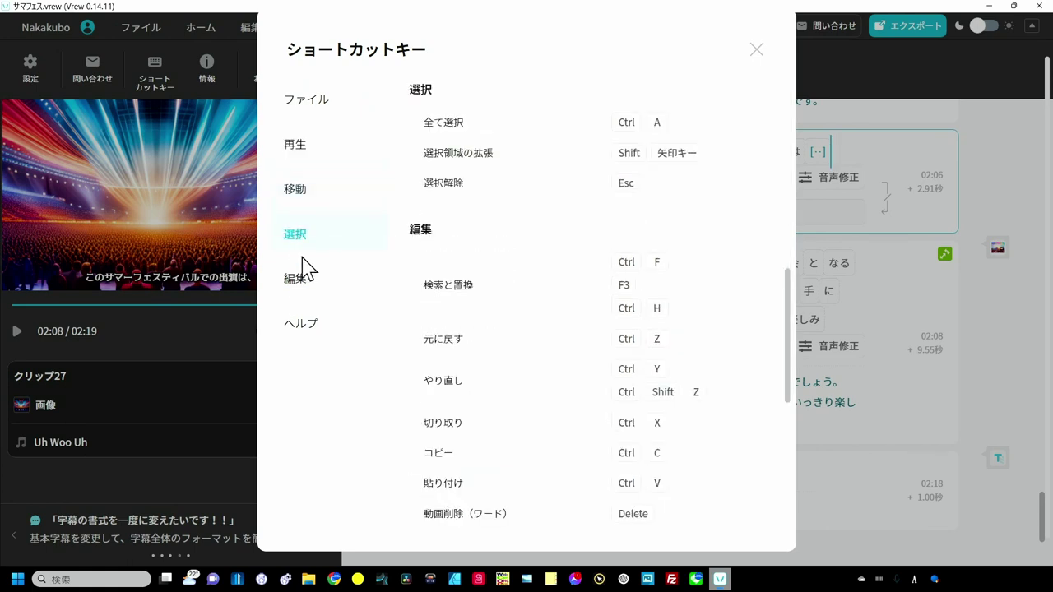
{"action": "left_click", "coordinate": [303, 289]}
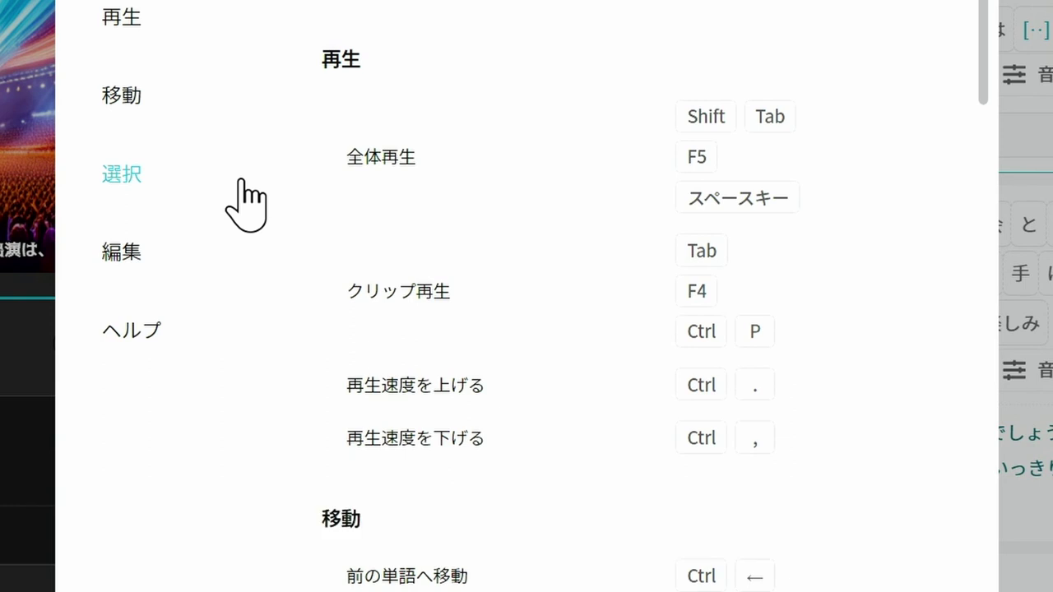
{"action": "key", "text": "Escape"}
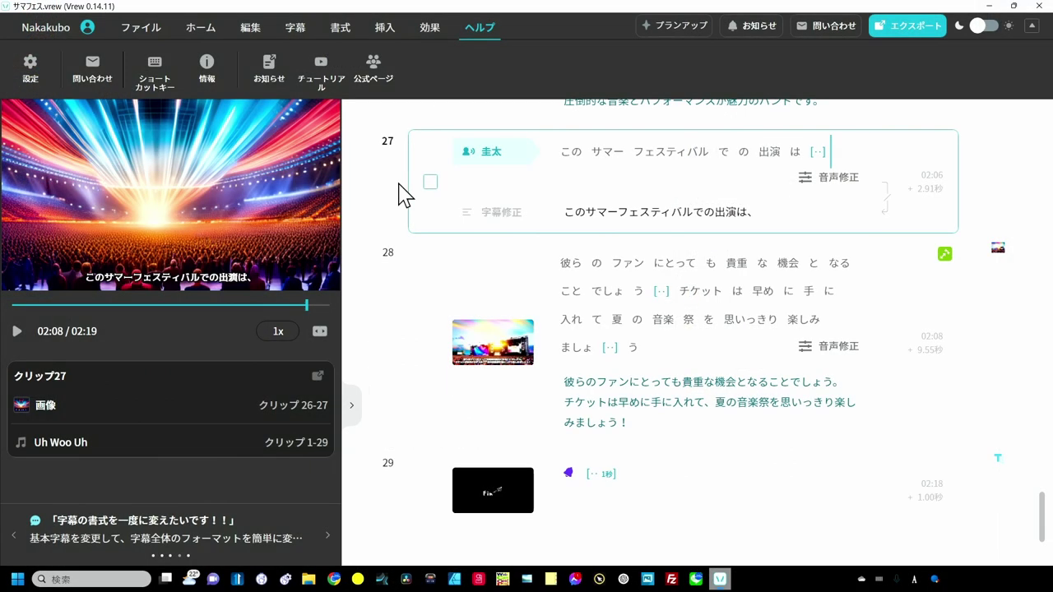
Select clip 28, extend the selection upward through clip 26, and clear the selection
{"action": "left_click", "coordinate": [455, 286]}
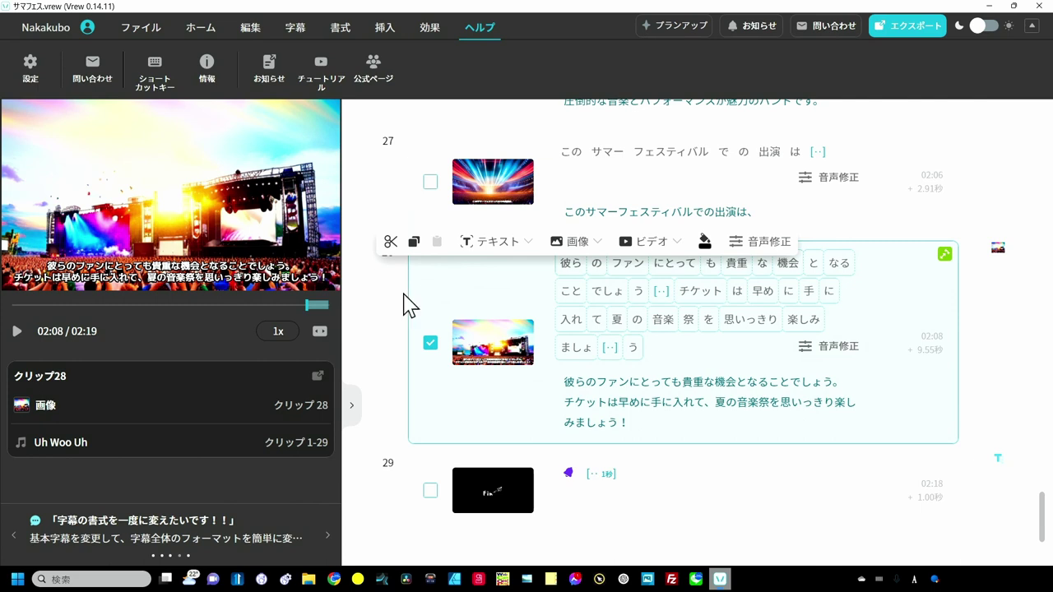
{"action": "key", "text": "shift+Up"}
{"action": "key", "text": "shift+Up"}
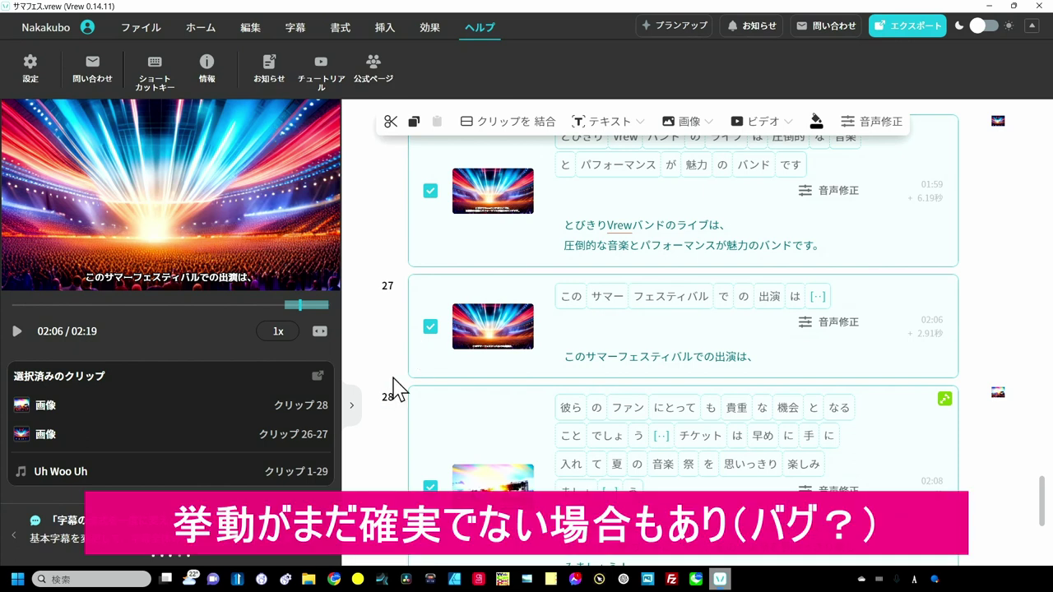
{"action": "left_click", "coordinate": [375, 352]}
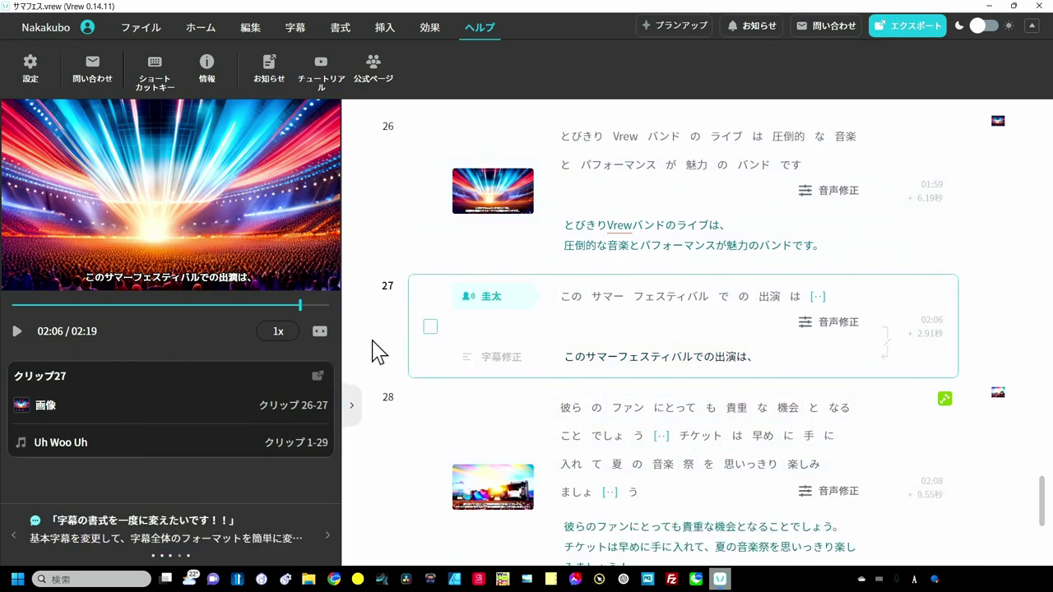
Play the video continuously from clip 26 into clip 28, pausing and resuming playback along the way
{"action": "left_click", "coordinate": [431, 238]}
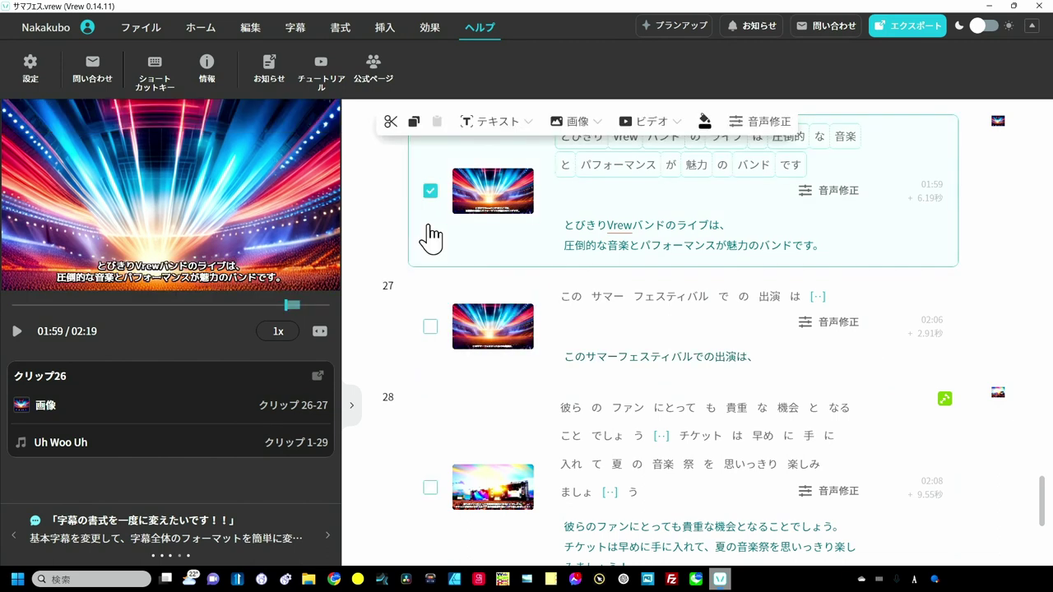
{"action": "left_click", "coordinate": [418, 229]}
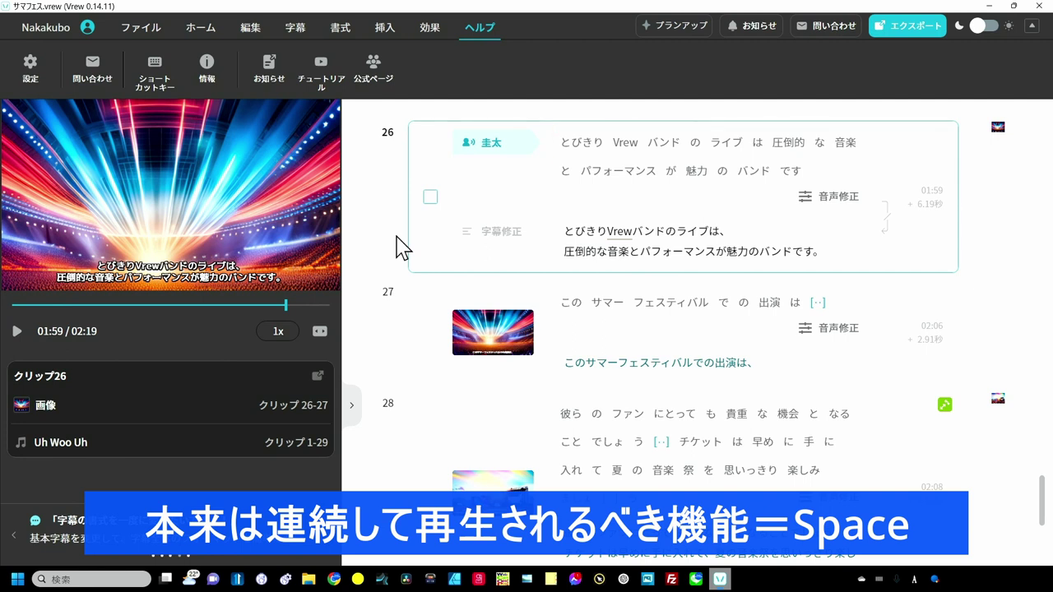
{"action": "key", "text": "space"}
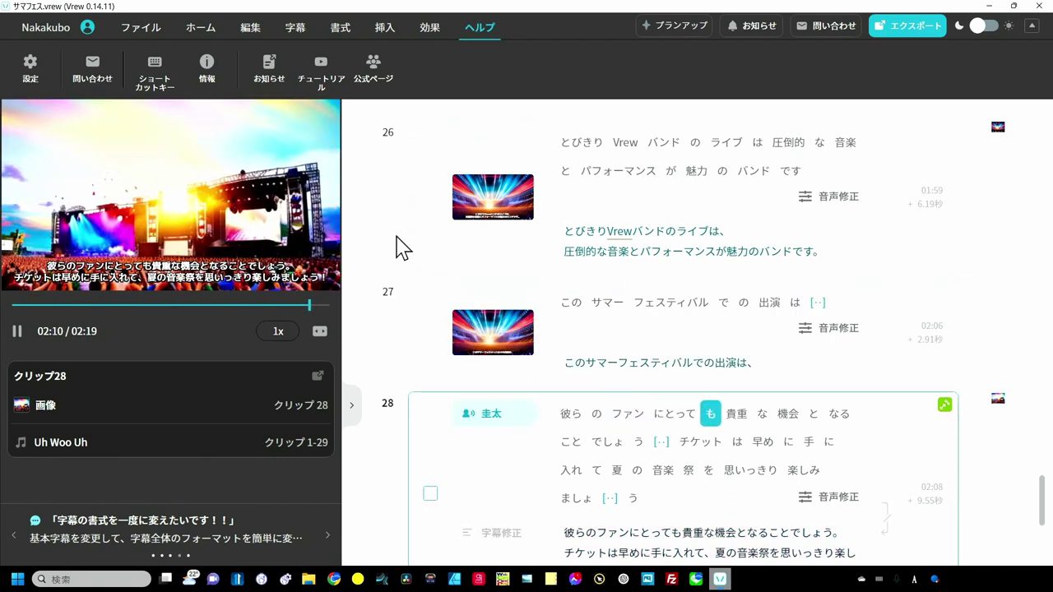
{"action": "key", "text": "space"}
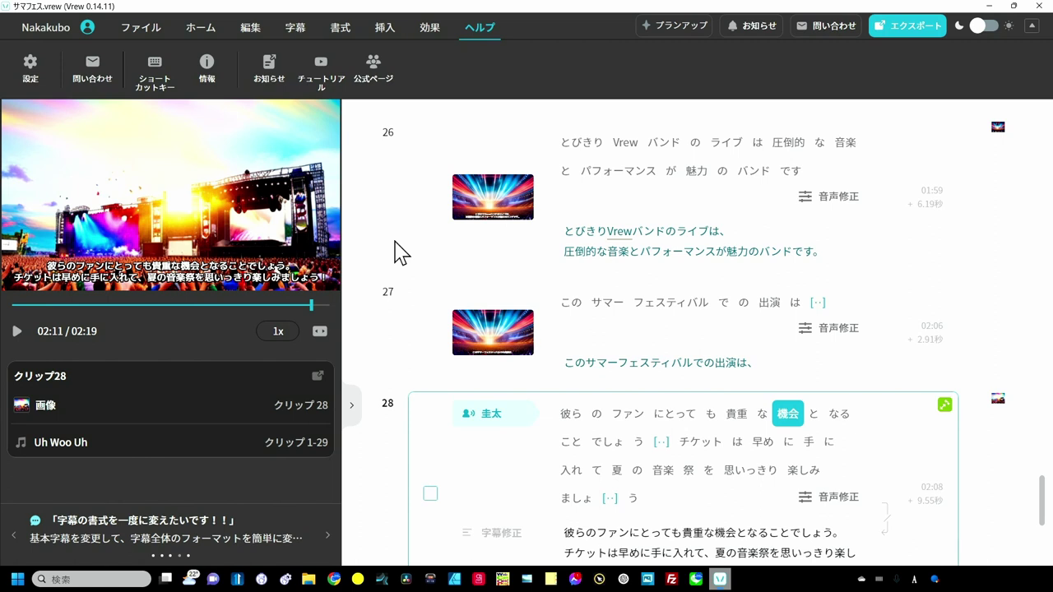
{"action": "key", "text": "space"}
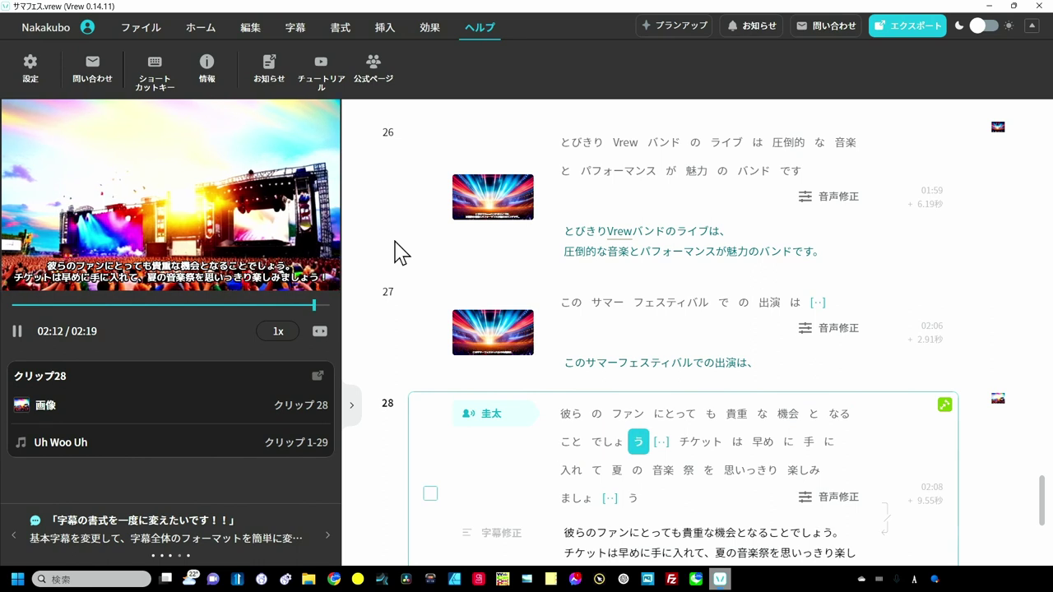
{"action": "key", "text": "space"}
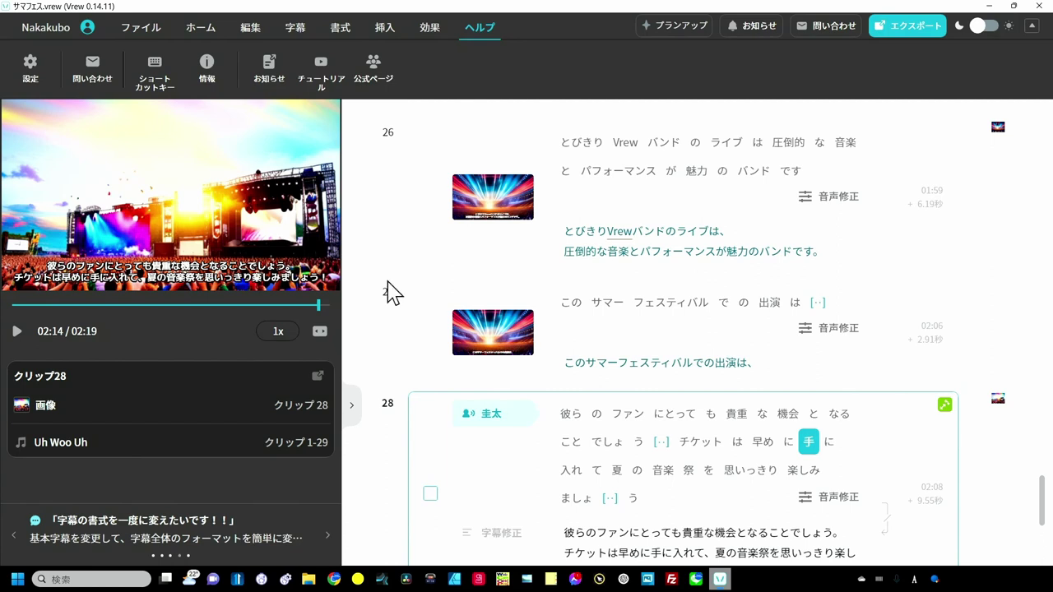
{"action": "key", "text": "space"}
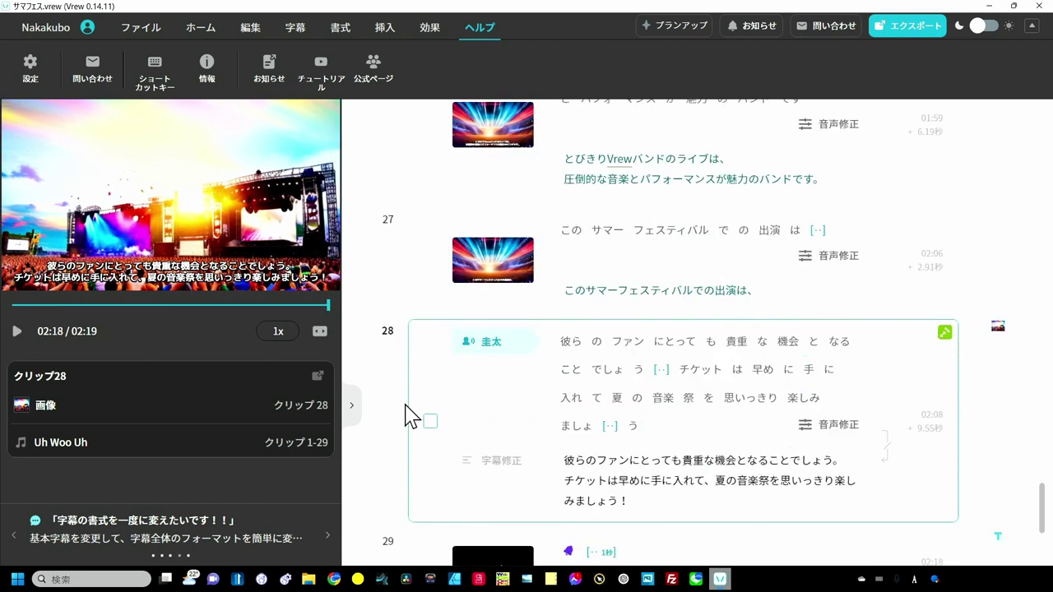
{"action": "key", "text": "space"}
Place the cursor at the start of clip 19 and play only that clip
{"action": "scroll", "coordinate": [411, 395], "scroll_direction": "up", "scroll_amount": 15}
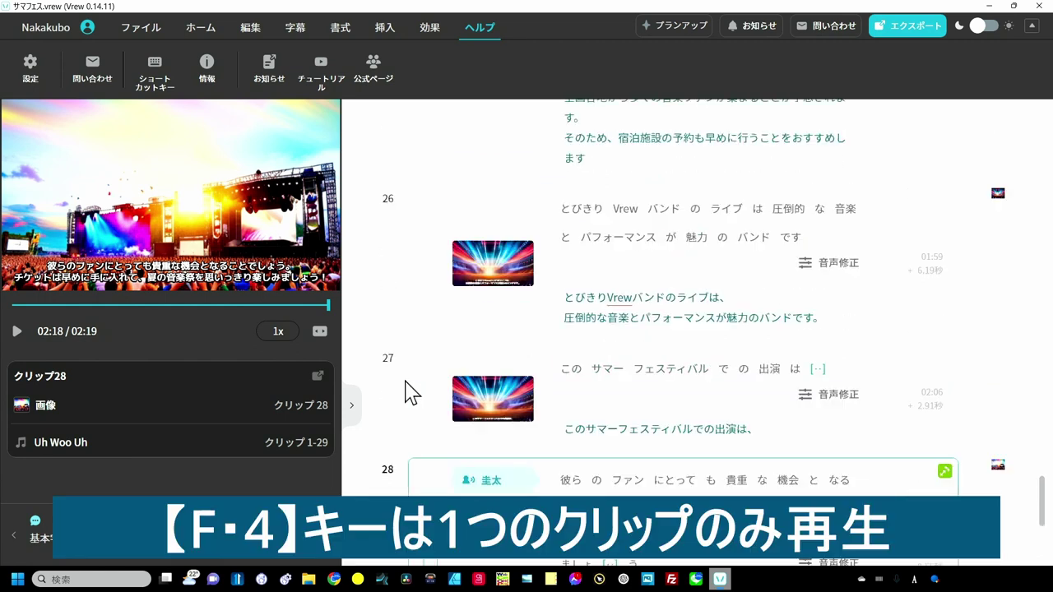
{"action": "left_click", "coordinate": [442, 220]}
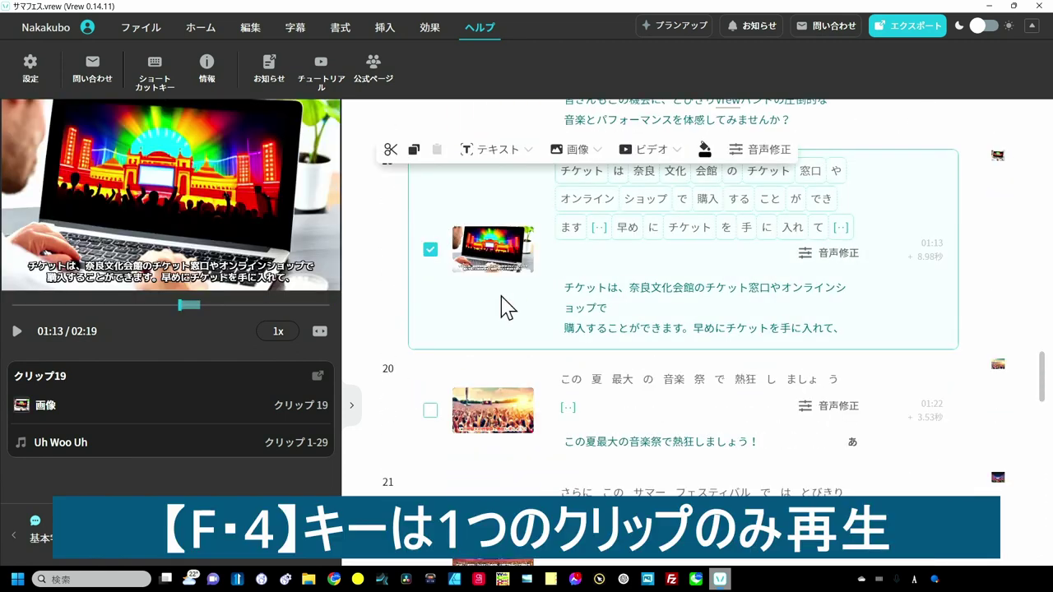
{"action": "left_click", "coordinate": [430, 253]}
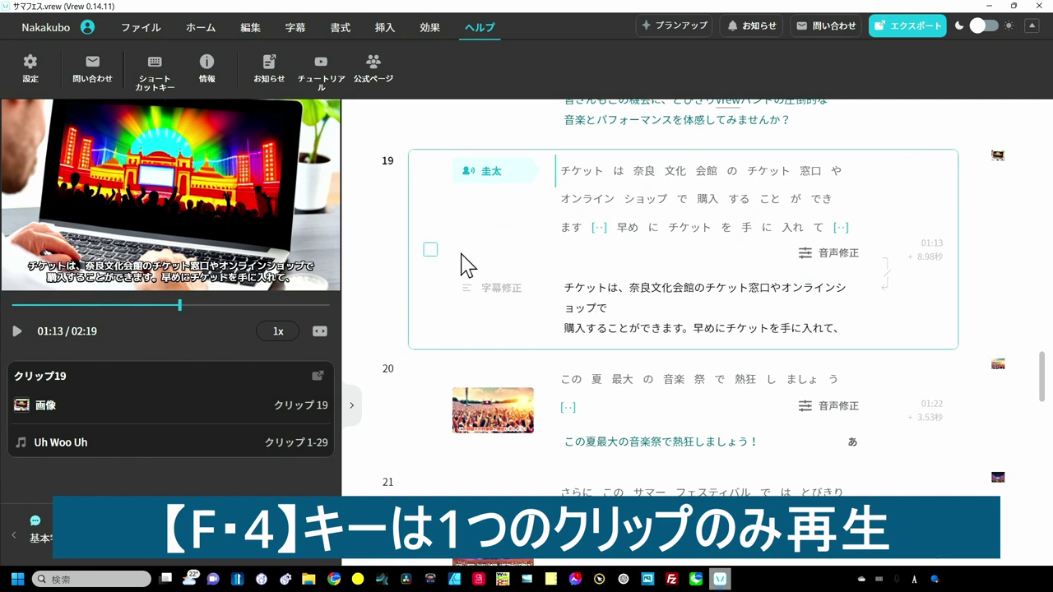
{"action": "key", "text": "F4"}
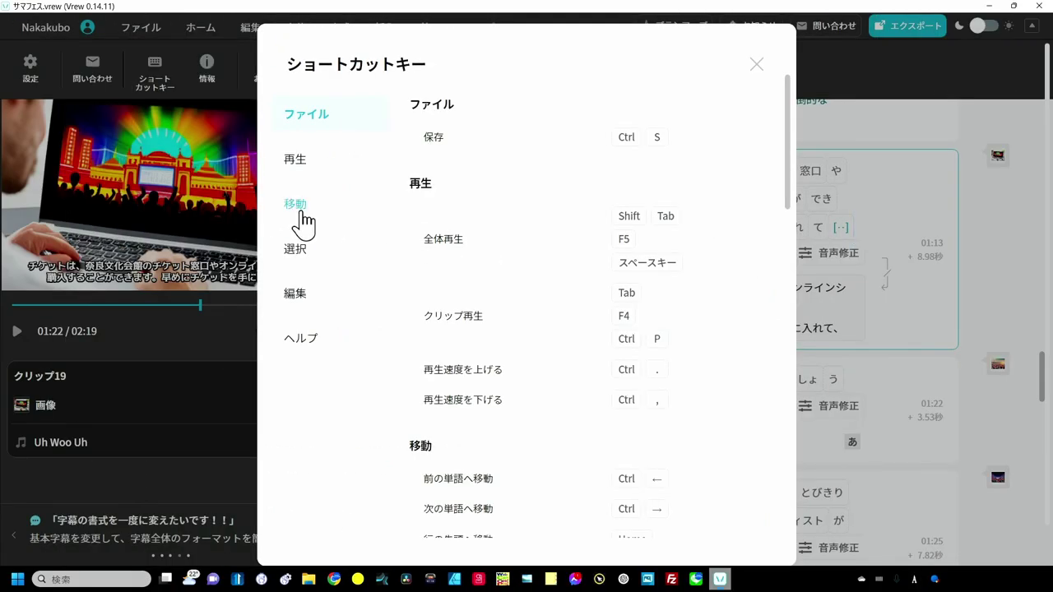
Close the shortcut key list and move the cursor back and forth between clips 19 and 20, ending at clip 19
{"action": "left_click", "coordinate": [20, 93]}
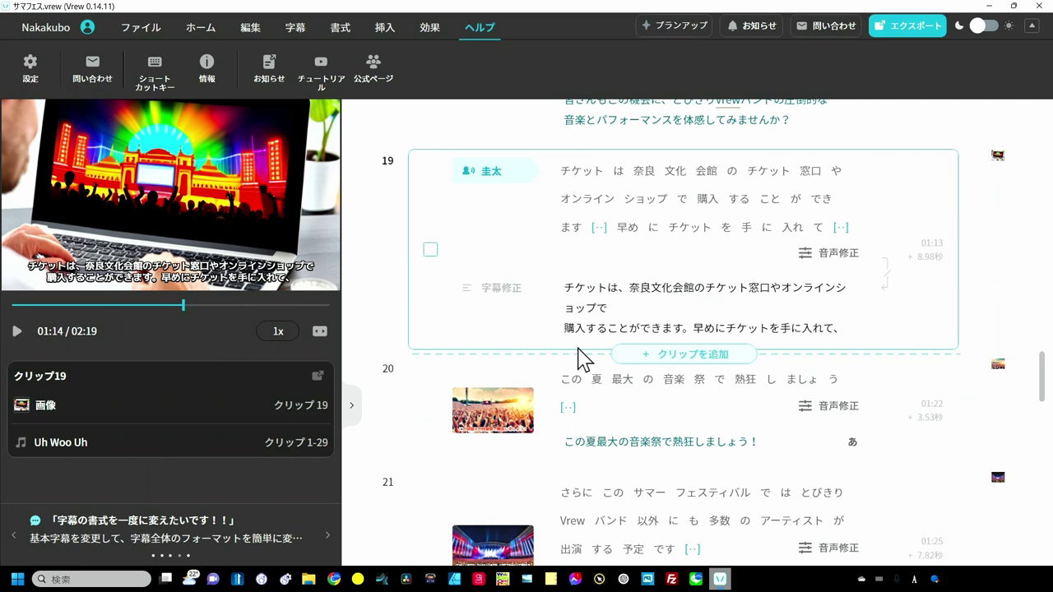
{"action": "left_click", "coordinate": [580, 360]}
{"action": "key", "text": "Up"}
{"action": "key", "text": "Down"}
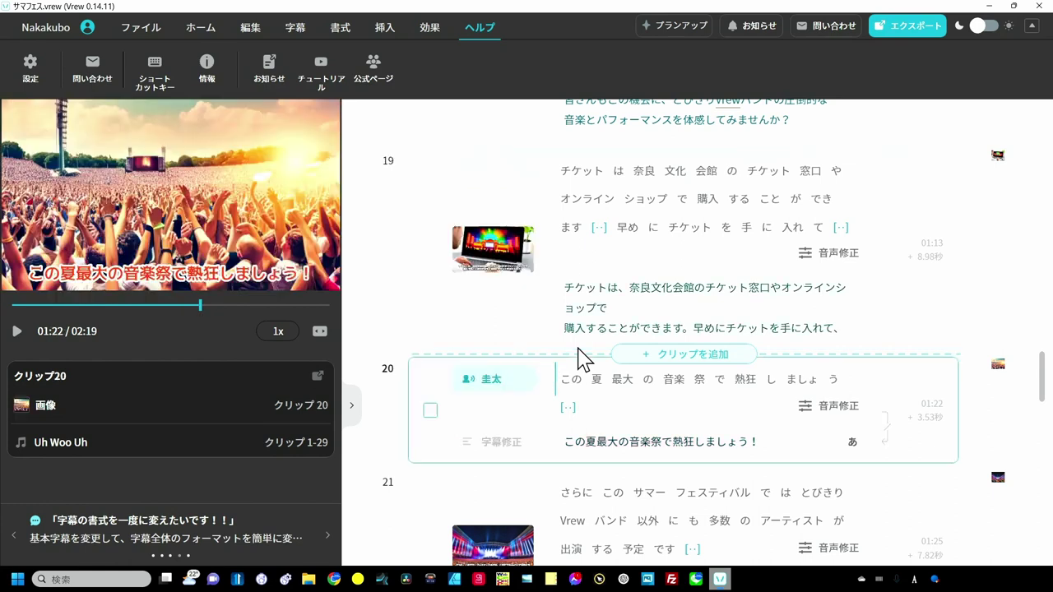
{"action": "key", "text": "Down"}
{"action": "key", "text": "Up"}
{"action": "key", "text": "Up"}
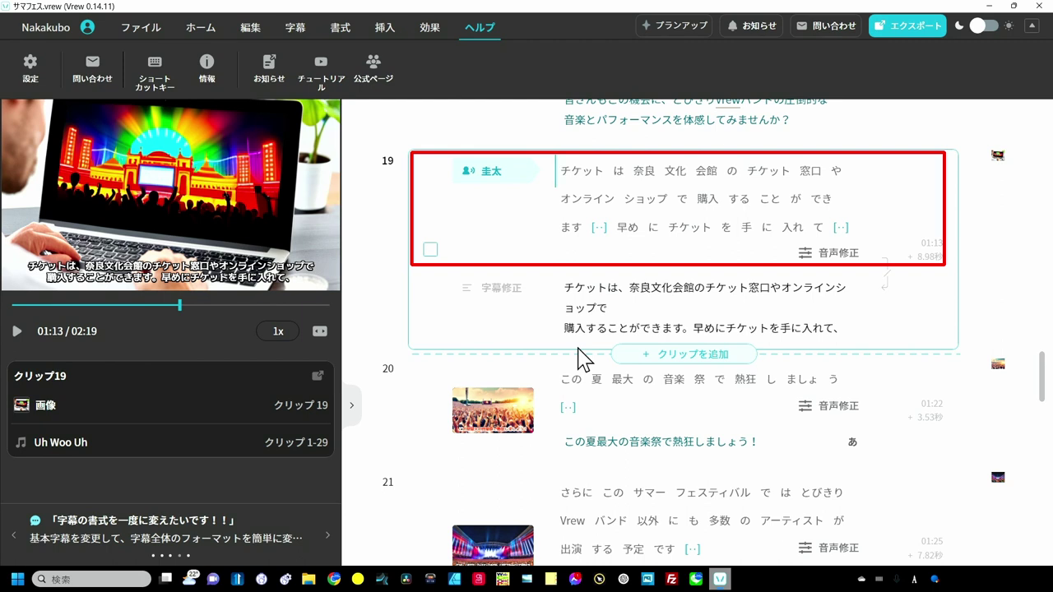
Cycle the focus forward through the voice and subtitle rows of clips 19 and 20, and back to clip 19's voice row
{"action": "key", "text": "Tab"}
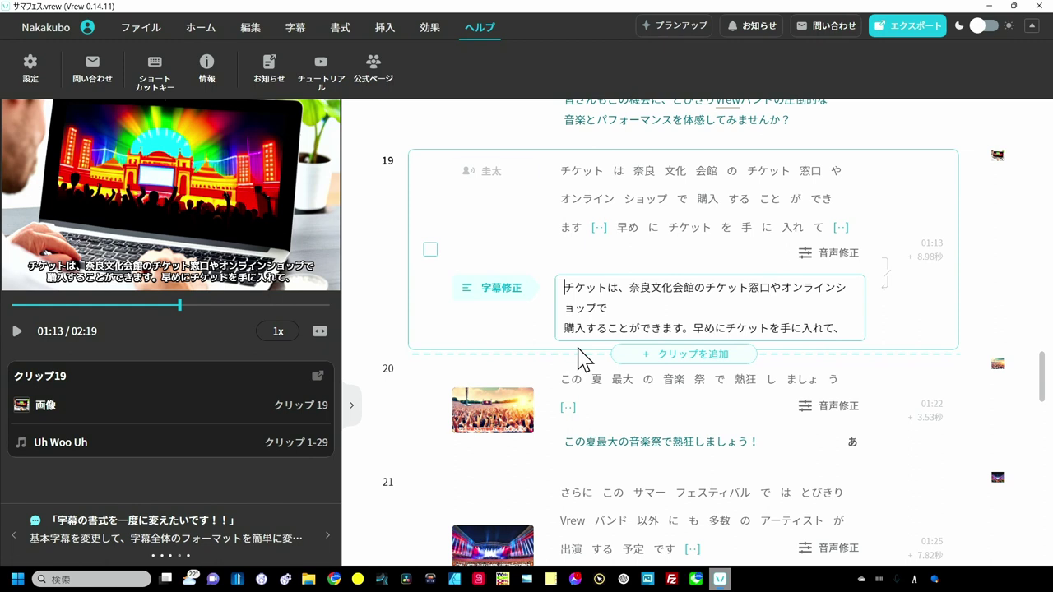
{"action": "key", "text": "Tab"}
{"action": "key", "text": "Tab"}
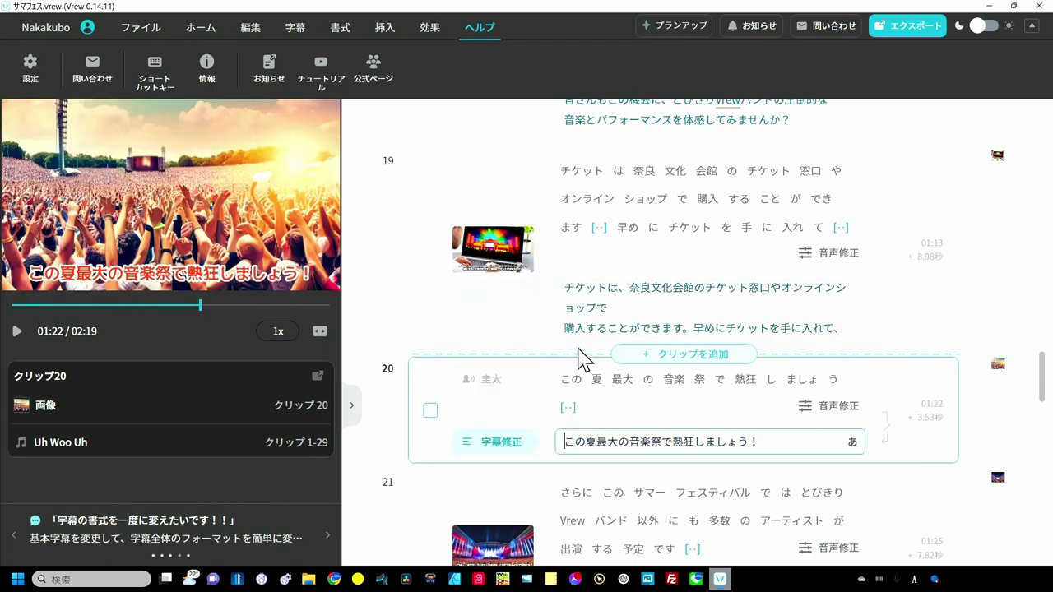
{"action": "key", "text": "Tab"}
{"action": "key", "text": "shift+Tab"}
{"action": "key", "text": "shift+Tab"}
{"action": "key", "text": "shift+Tab"}
{"action": "key", "text": "shift+Tab"}
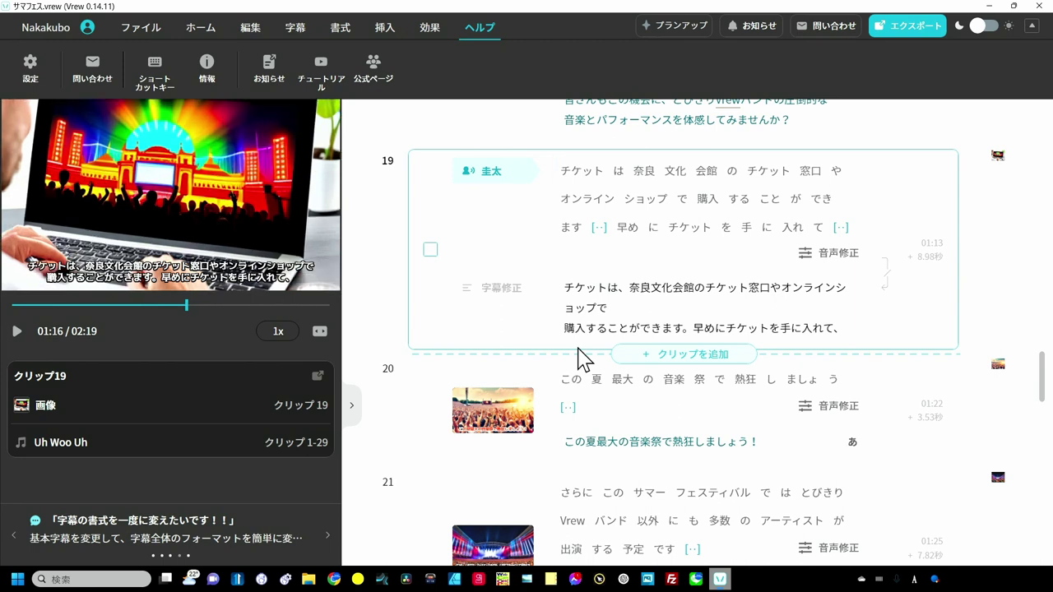
Place the cursor in clip 19's subtitle text and move it to the end of the first line
{"action": "left_click", "coordinate": [571, 289]}
{"action": "key", "text": "End"}
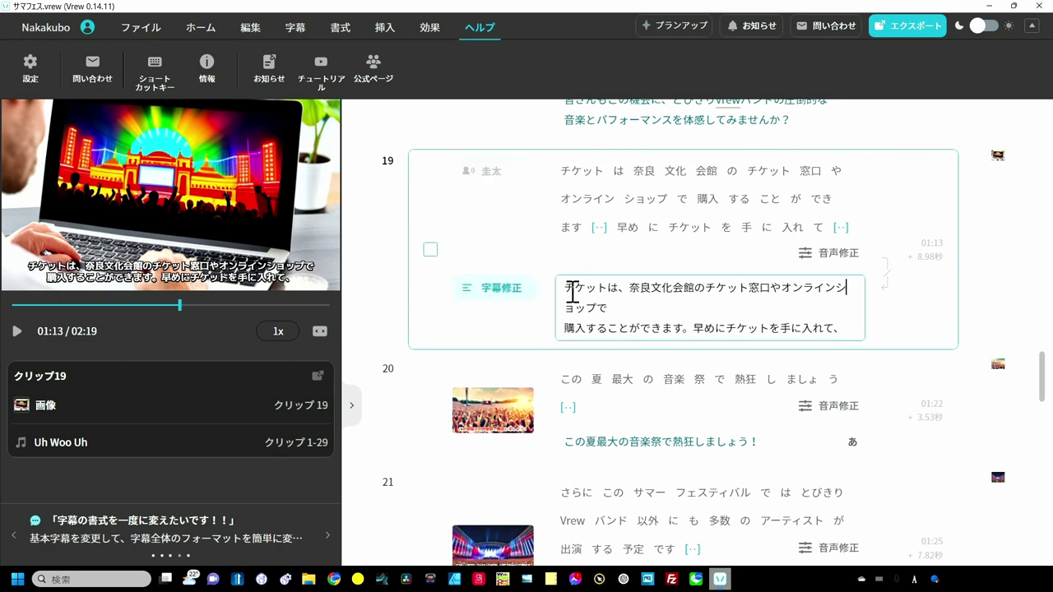
{"action": "key", "text": "End"}
{"action": "key", "text": "End"}
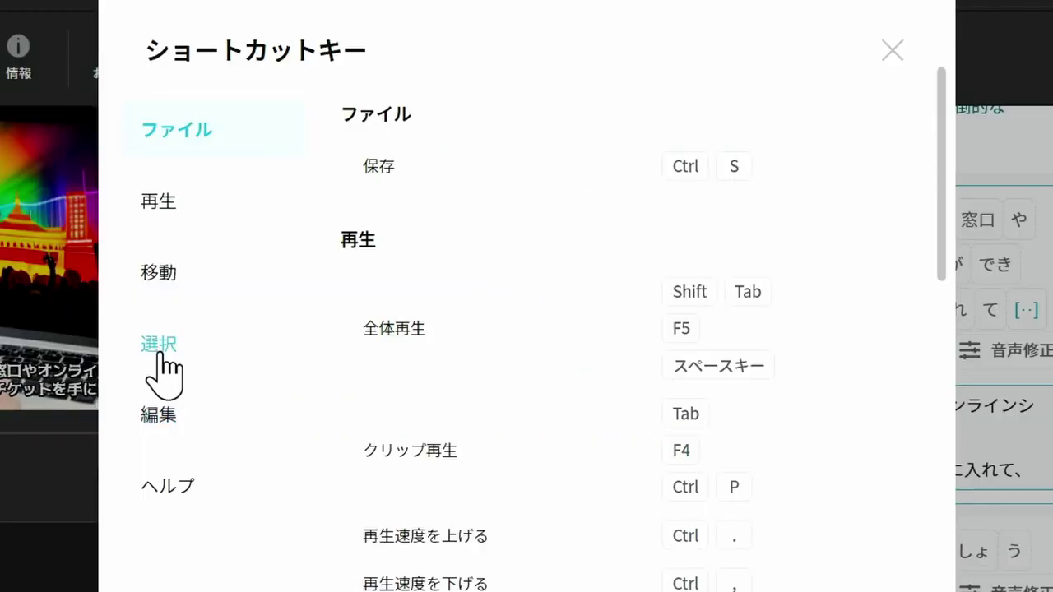
Review the selection category of the shortcut key list, and try selecting all clips before clearing the selection
{"action": "left_click", "coordinate": [294, 256]}
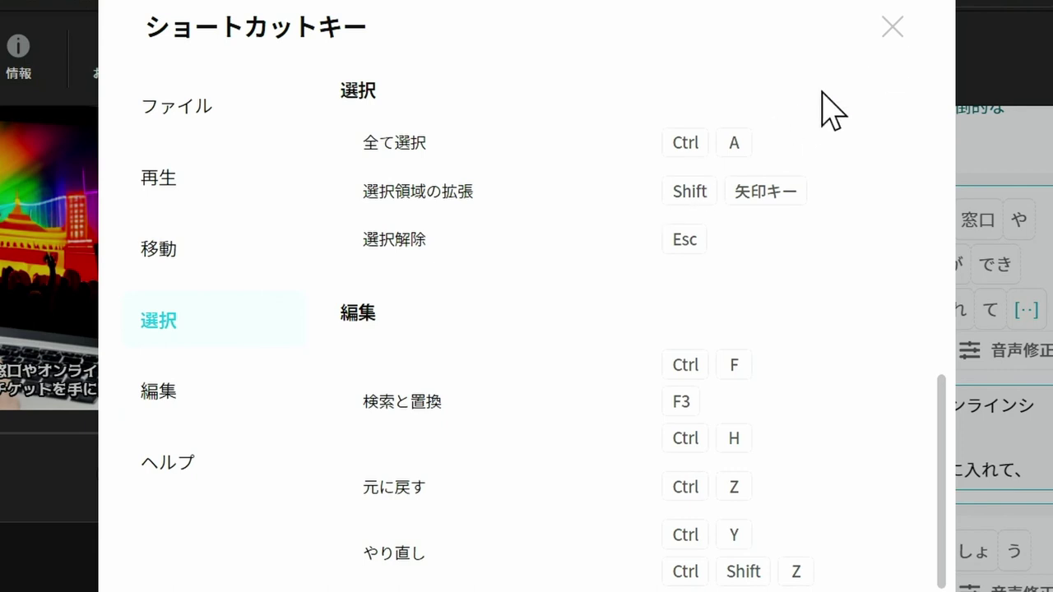
{"action": "left_click", "coordinate": [888, 30]}
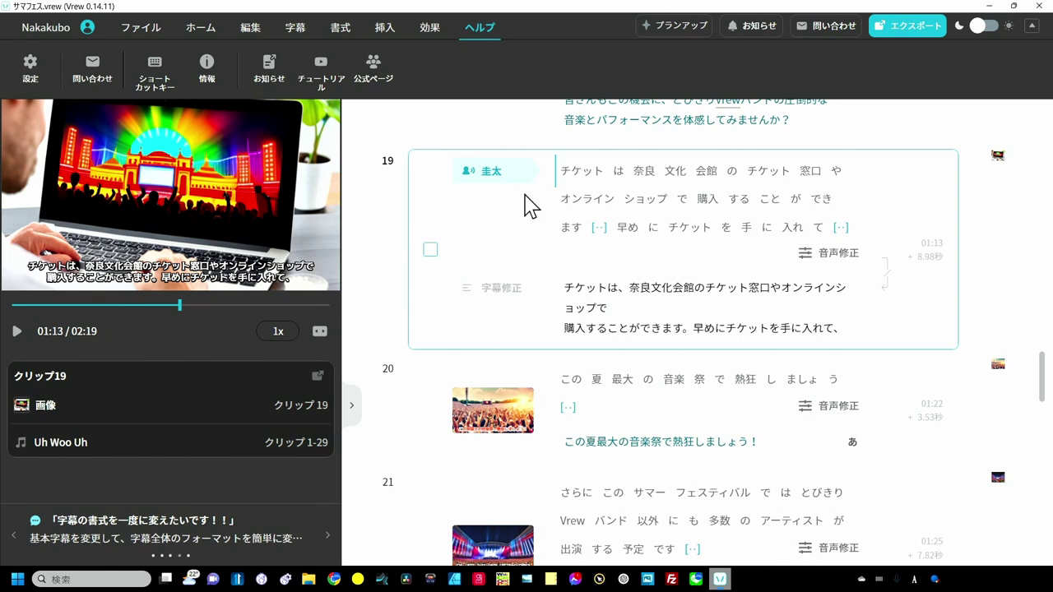
{"action": "key", "text": "ctrl+a"}
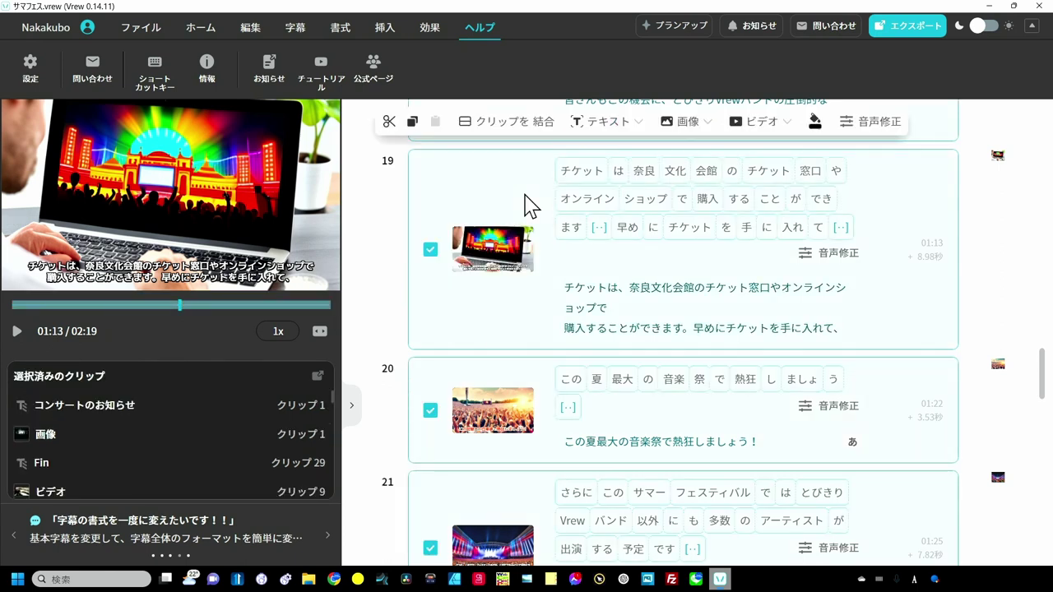
{"action": "left_click", "coordinate": [530, 206]}
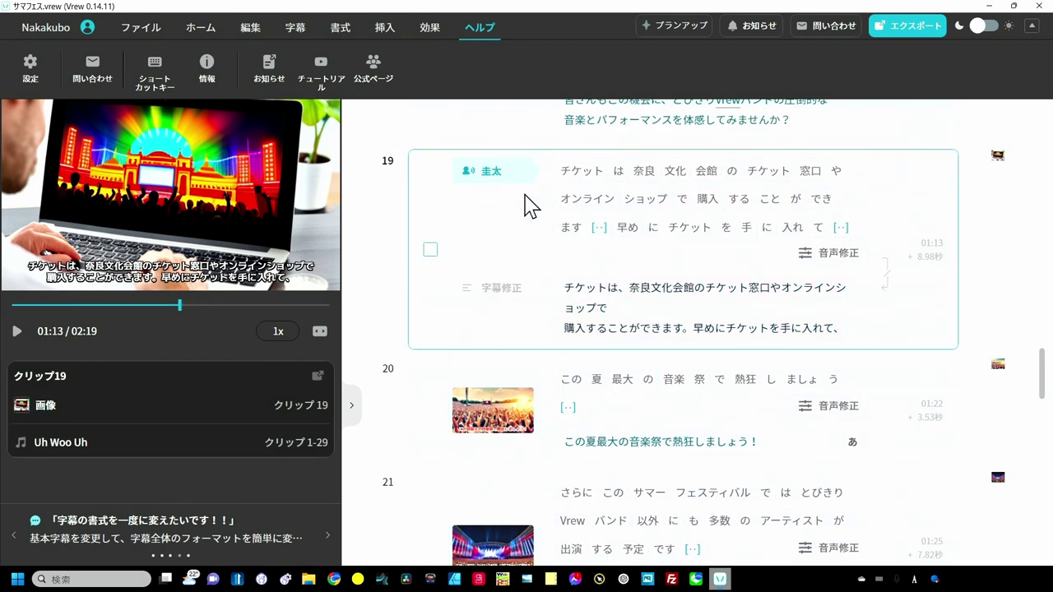
Extend the word selection through clip 19's last voice line and shrink it back to the second チケット on the first line
{"action": "key", "text": "shift+End"}
{"action": "key", "text": "shift+Down"}
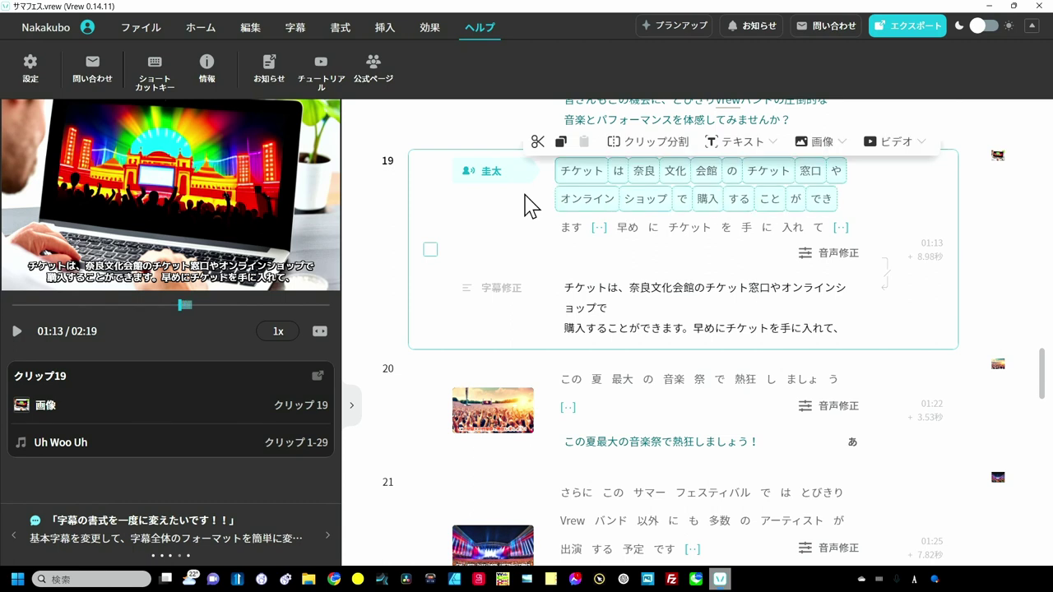
{"action": "key", "text": "shift+Down"}
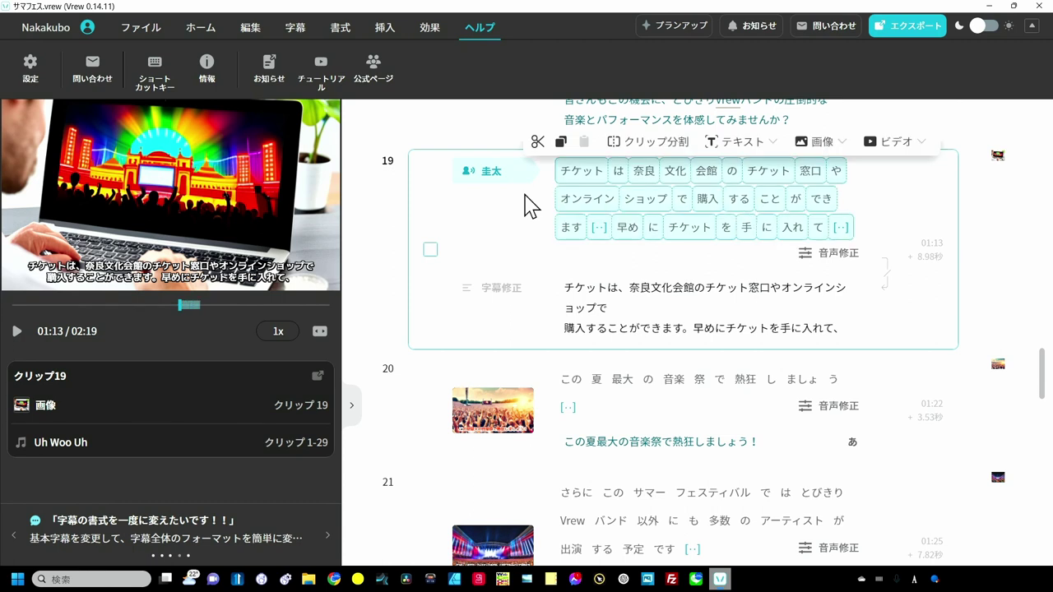
{"action": "key", "text": "shift+Up"}
{"action": "key", "text": "shift+Up"}
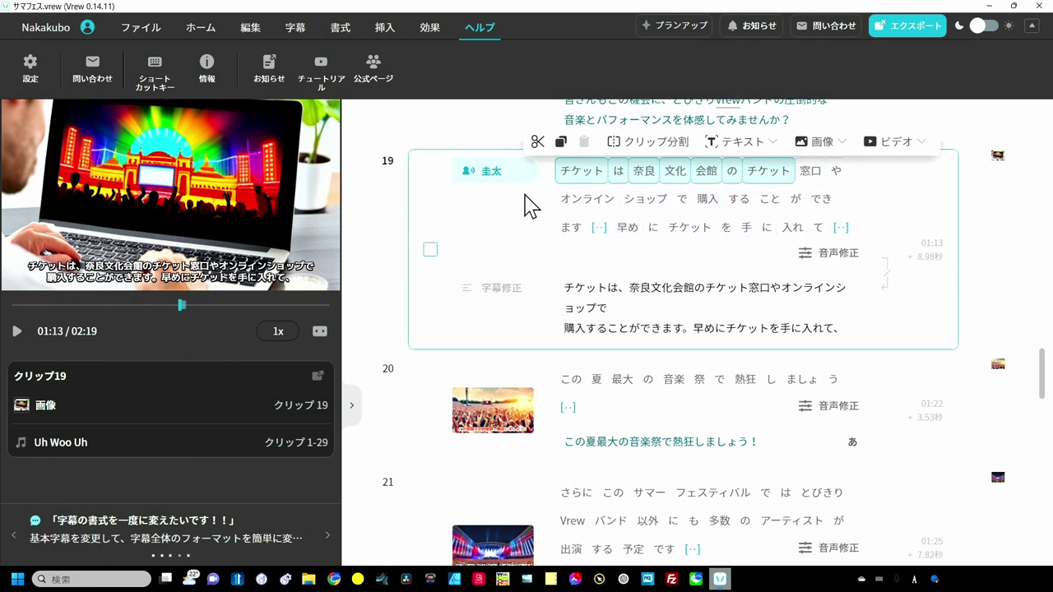
Extend clip 19's voice word selection to the end of its first line, and select all of the clip's subtitle text
{"action": "key", "text": "shift+Up"}
{"action": "key", "text": "shift+Down"}
{"action": "key", "text": "shift+Down"}
{"action": "key", "text": "shift+Down"}
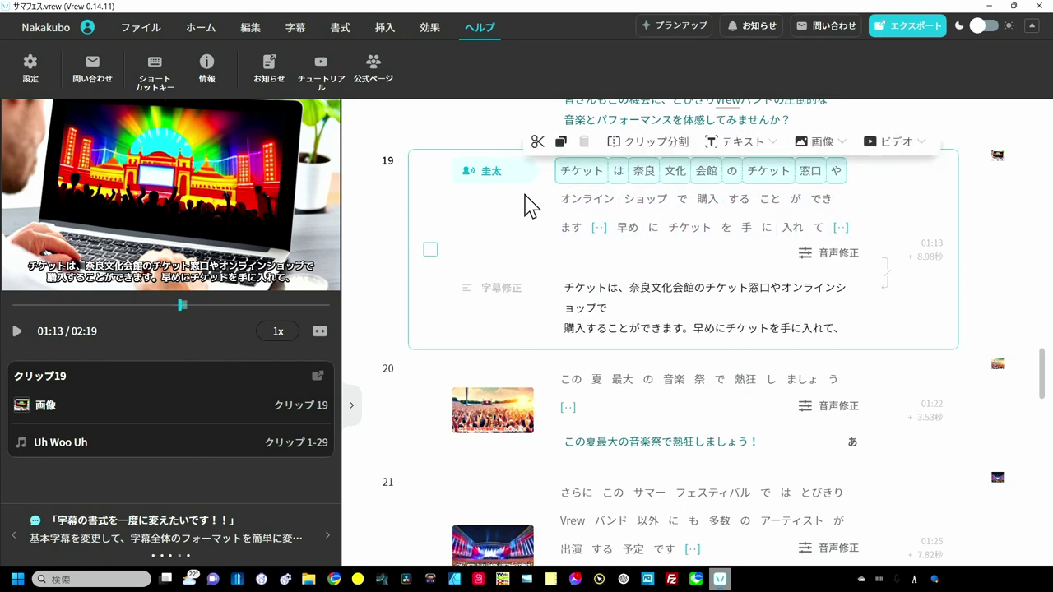
{"action": "left_click", "coordinate": [566, 288]}
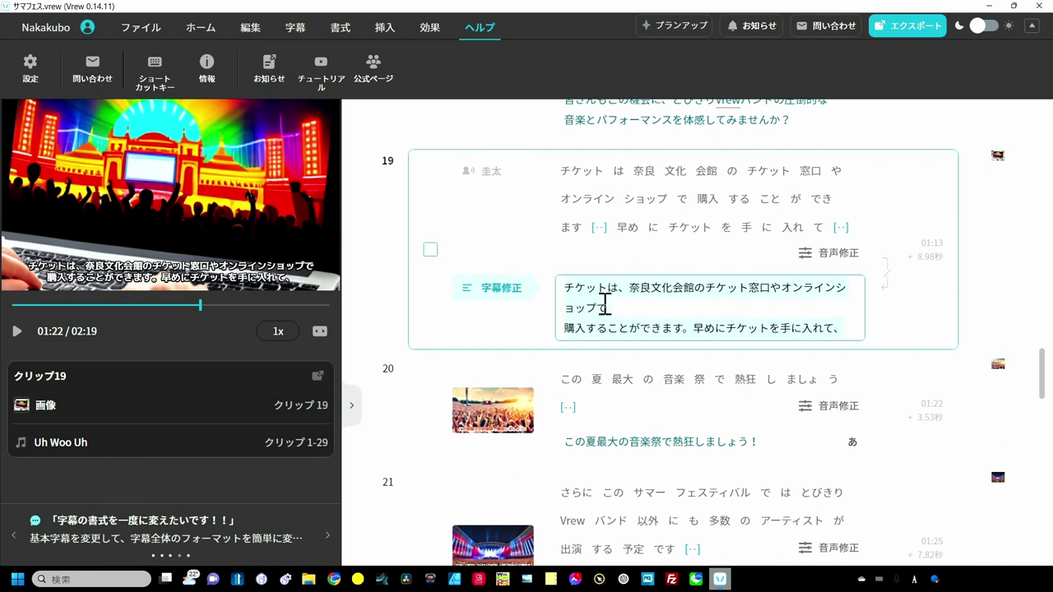
Select clip 19, extend the clip selection down to clip 20 and up to clip 17, and shrink it back before clearing it
{"action": "left_click", "coordinate": [434, 313]}
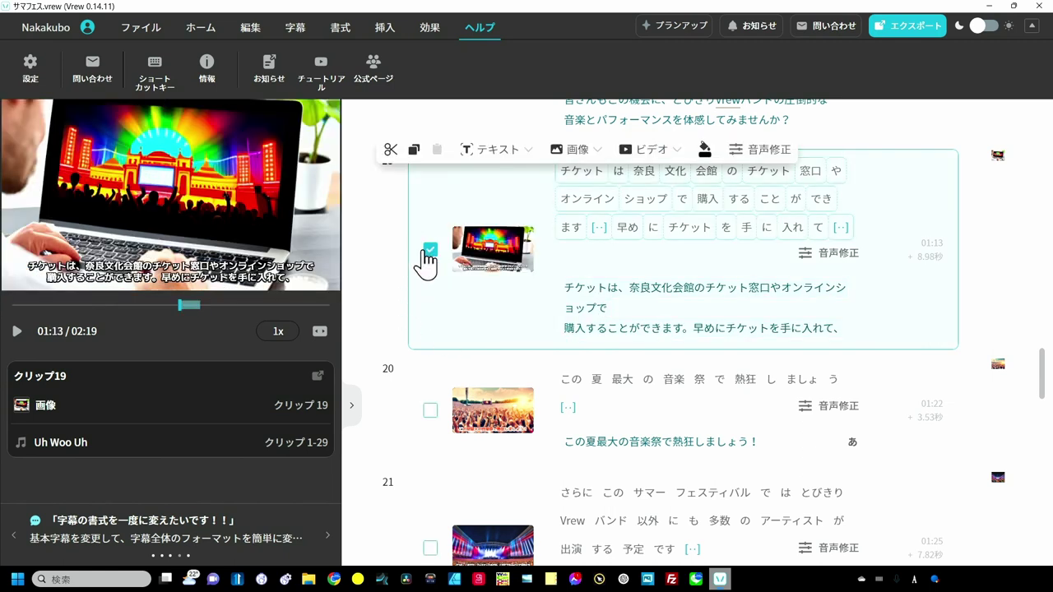
{"action": "key", "text": "shift+Down"}
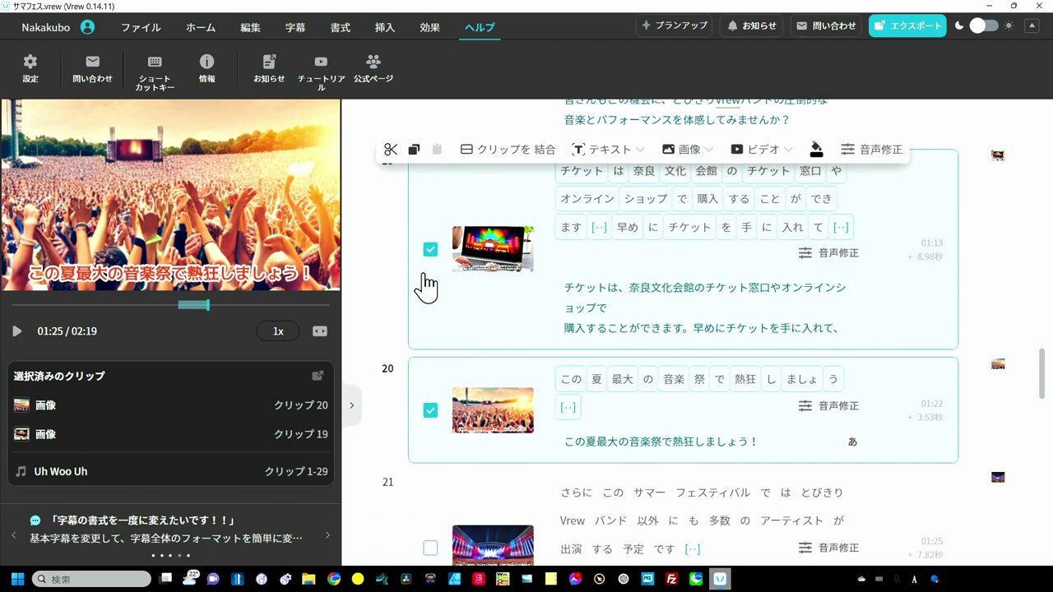
{"action": "key", "text": "shift+Down"}
{"action": "key", "text": "shift+Up"}
{"action": "key", "text": "shift+Up"}
{"action": "key", "text": "shift+Up"}
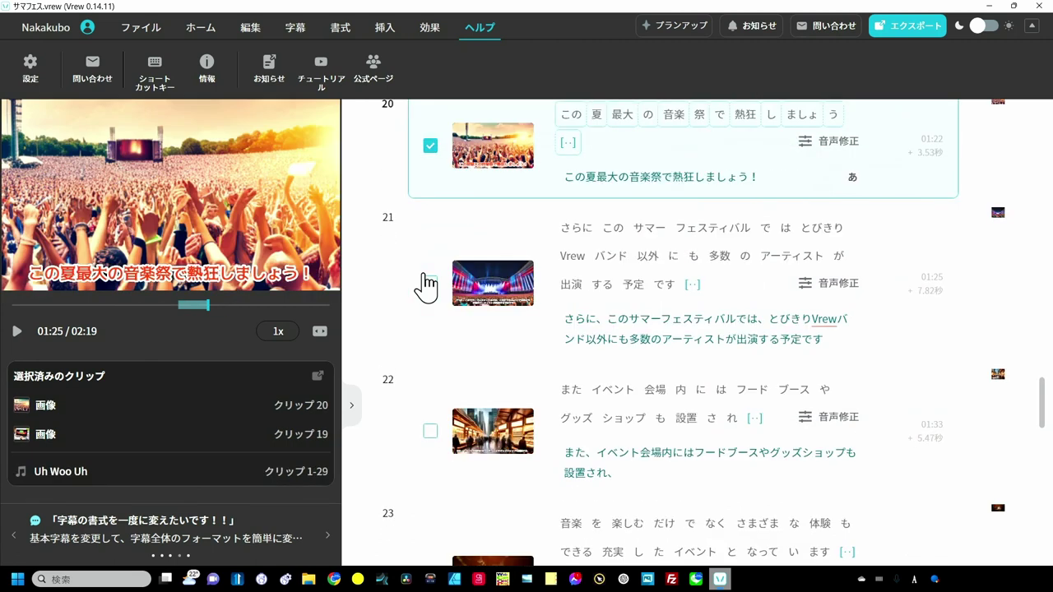
{"action": "key", "text": "shift+Up"}
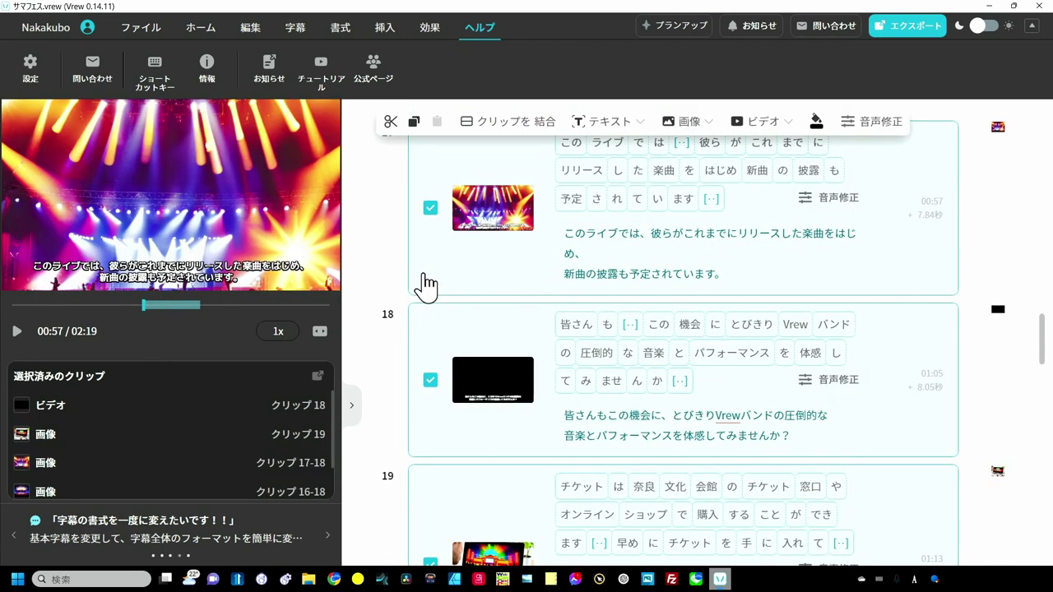
{"action": "key", "text": "shift+Down"}
{"action": "key", "text": "shift+Down"}
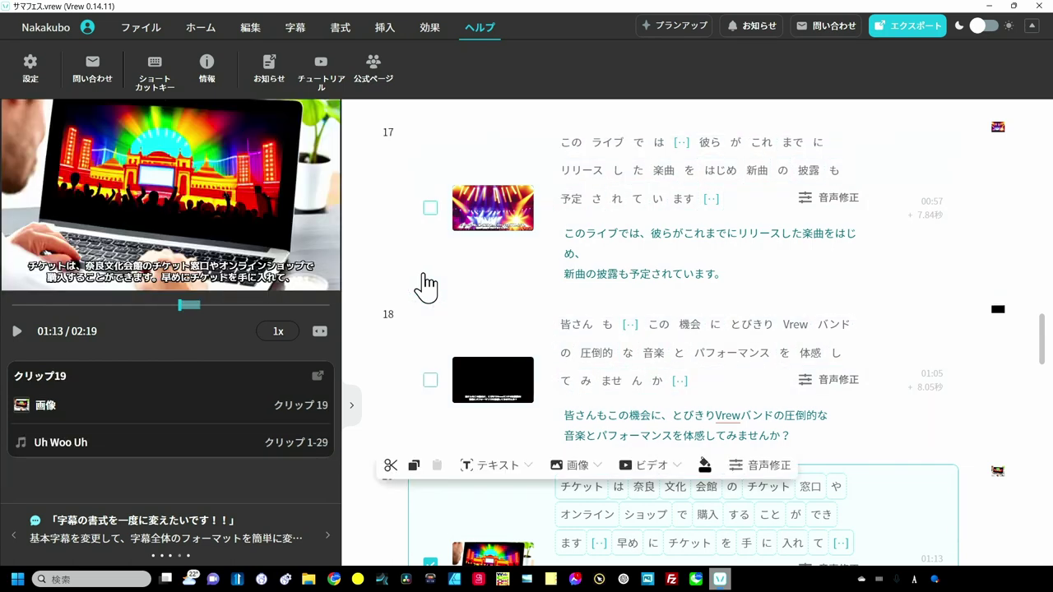
{"action": "key", "text": "Escape"}
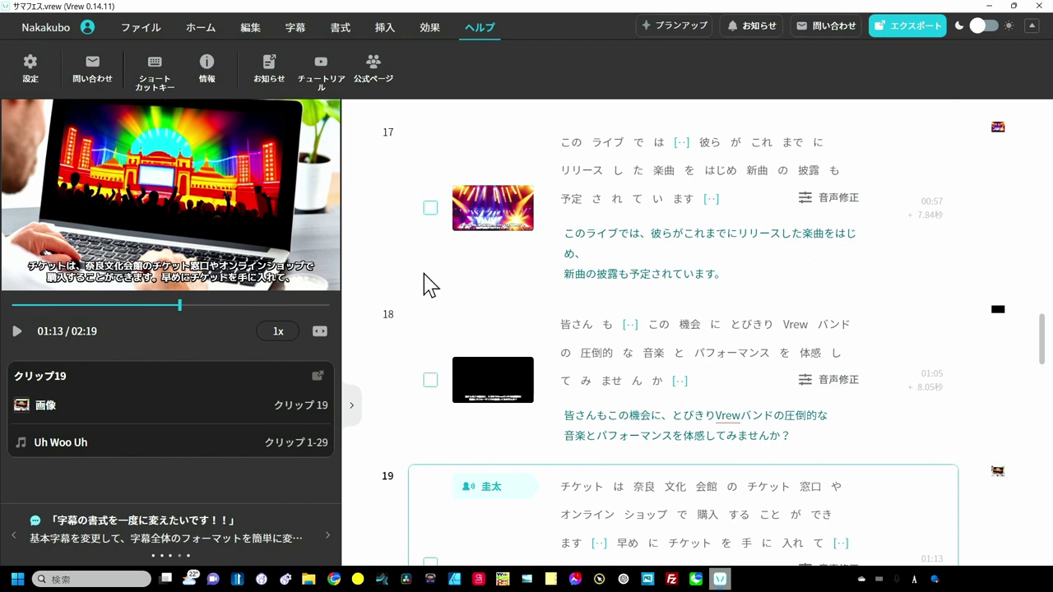
Open the shortcut key list and review its editing category from undo down to subtitle deletion
{"action": "key", "text": "ctrl+slash"}
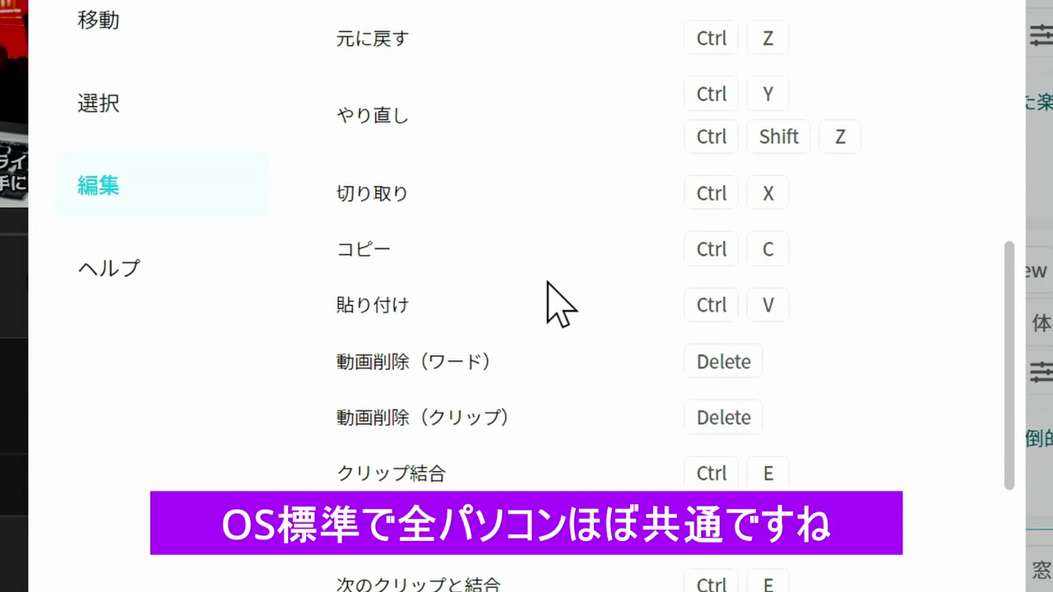
{"action": "scroll", "coordinate": [560, 306], "scroll_direction": "down", "scroll_amount": 2}
{"action": "scroll", "coordinate": [559, 306], "scroll_direction": "down", "scroll_amount": 4}
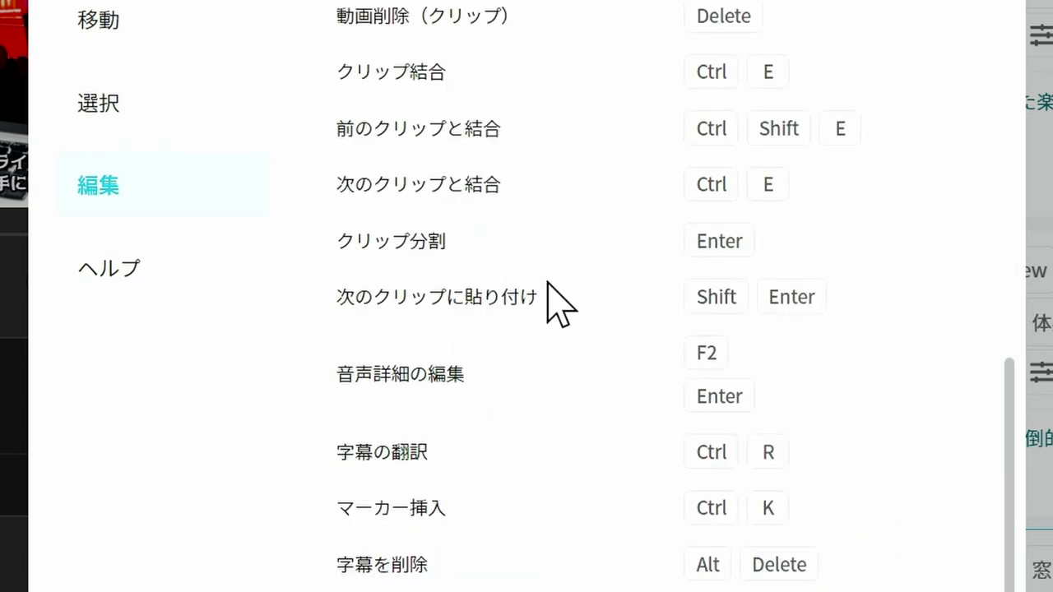
{"action": "scroll", "coordinate": [548, 283], "scroll_direction": "down", "scroll_amount": 2}
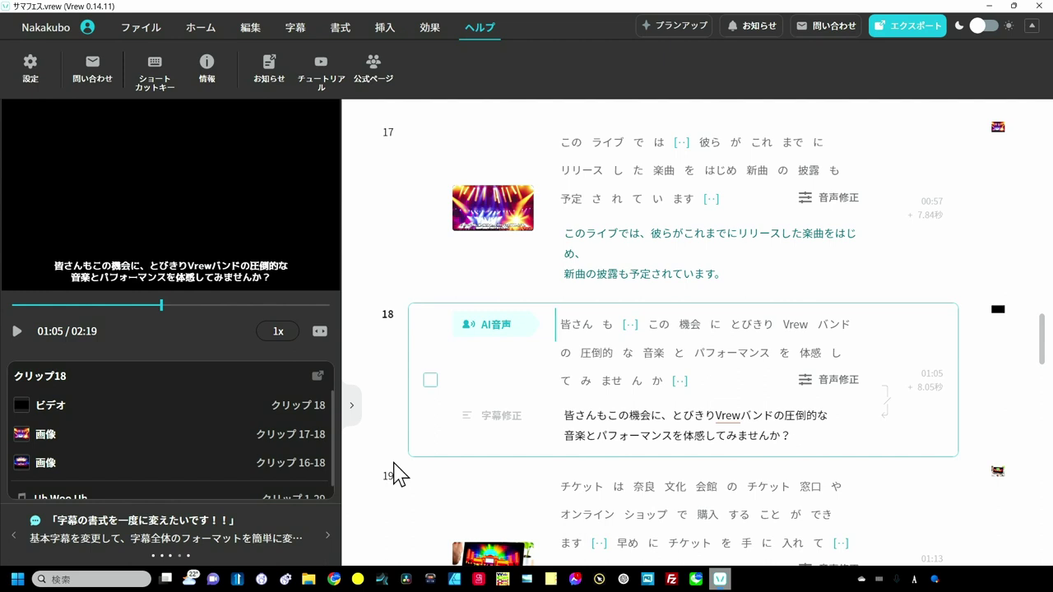
Merge clip 18 into clip 17, once from clip 18's start and once with clip 17 selected, undoing each merge
{"action": "key", "text": "BackSpace"}
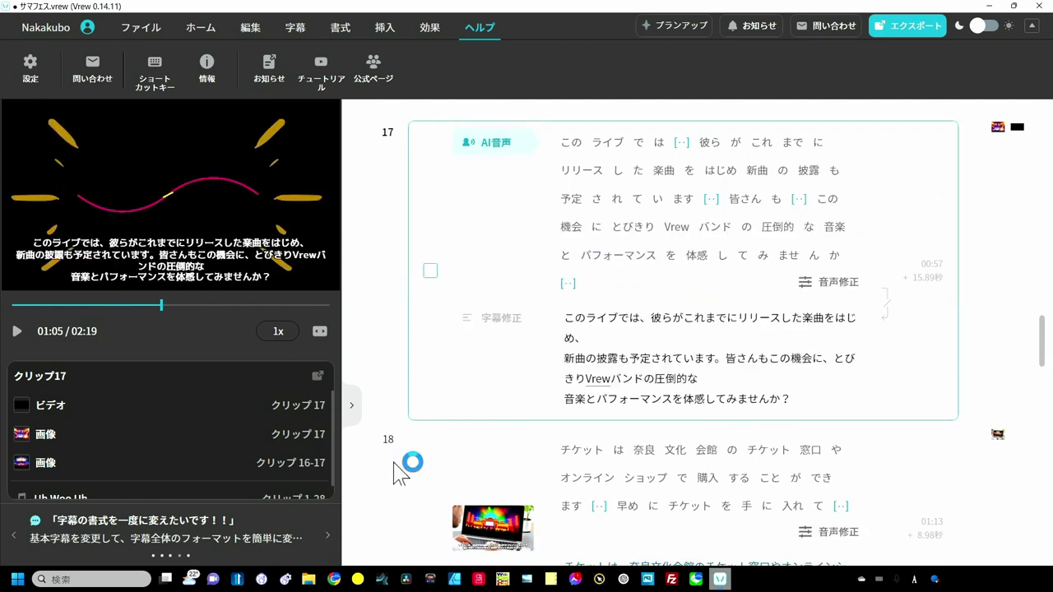
{"action": "key", "text": "ctrl+z"}
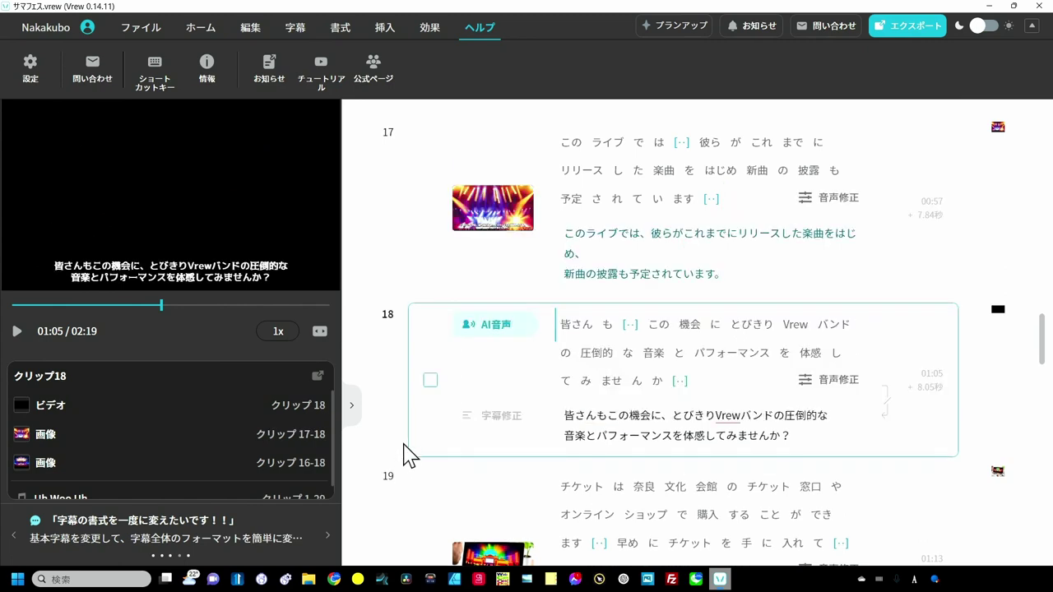
{"action": "left_click", "coordinate": [429, 173]}
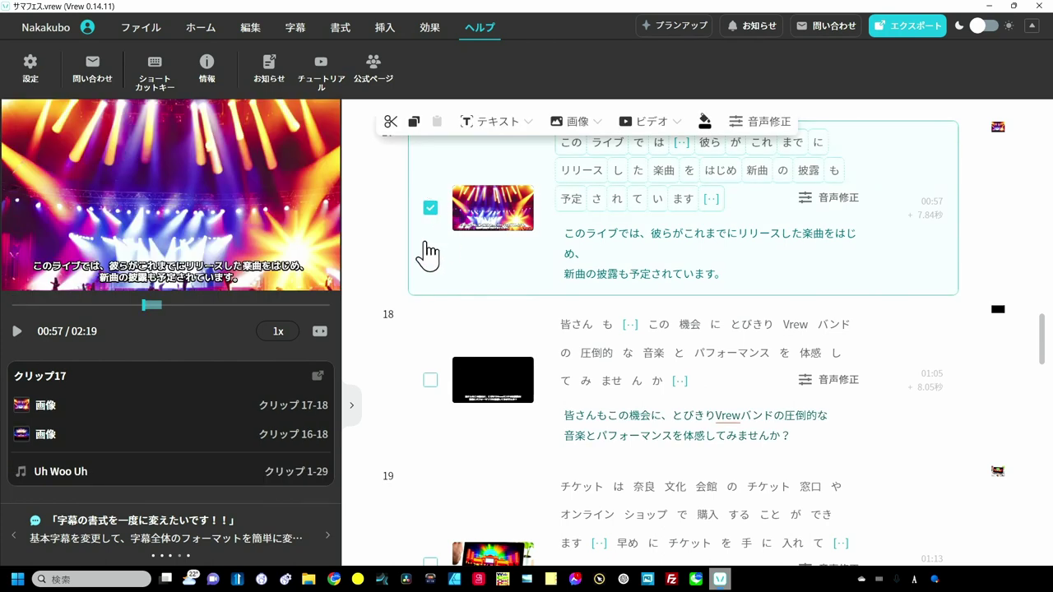
{"action": "key", "text": "ctrl+m"}
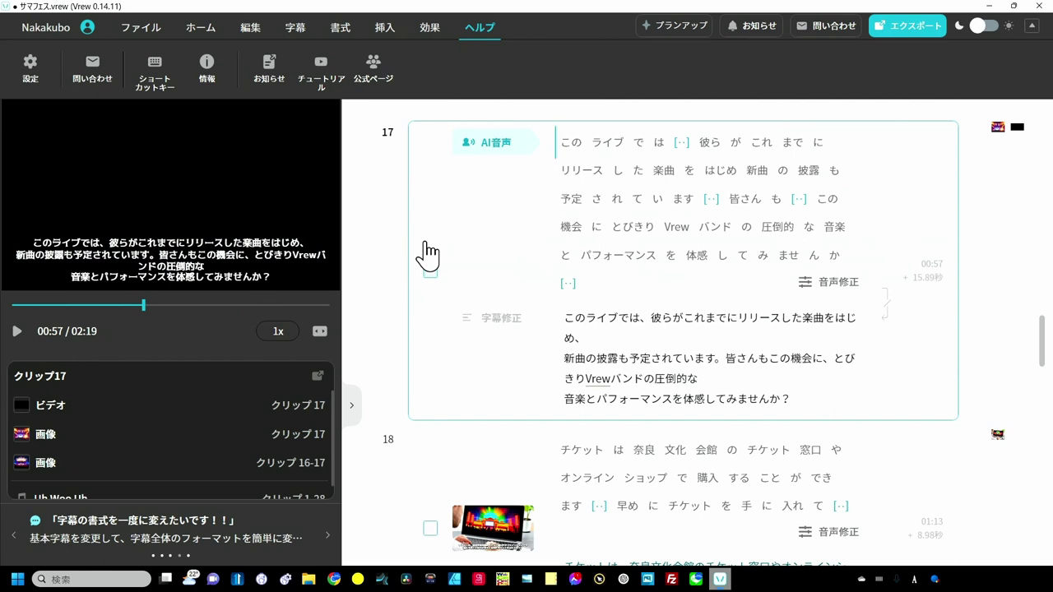
{"action": "key", "text": "ctrl+z"}
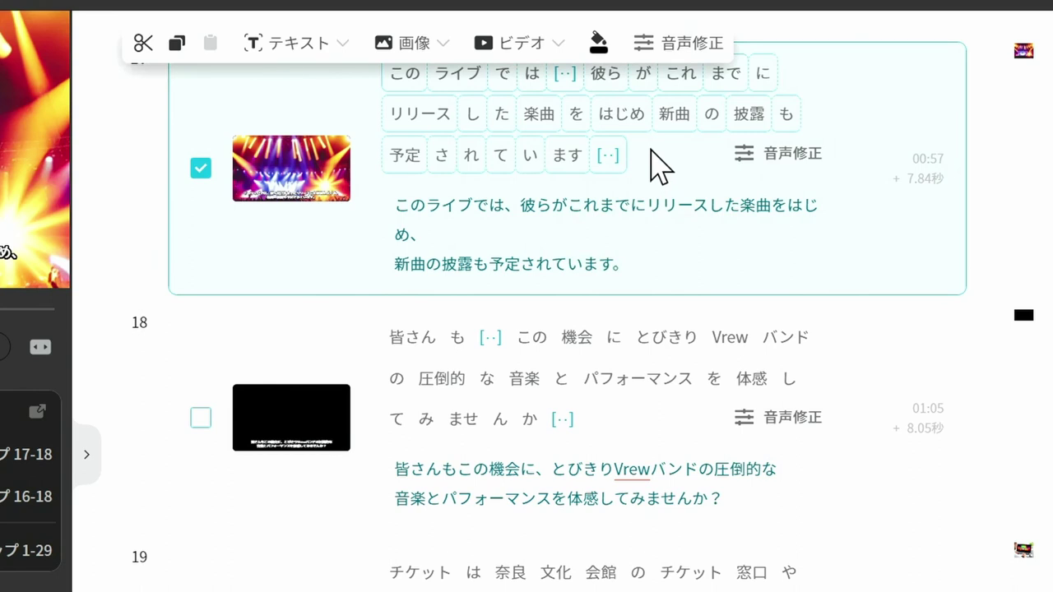
Try a deletion in clip 17's voice row and undo it, and split the clip before 新曲 and merge the parts back
{"action": "left_click", "coordinate": [634, 200]}
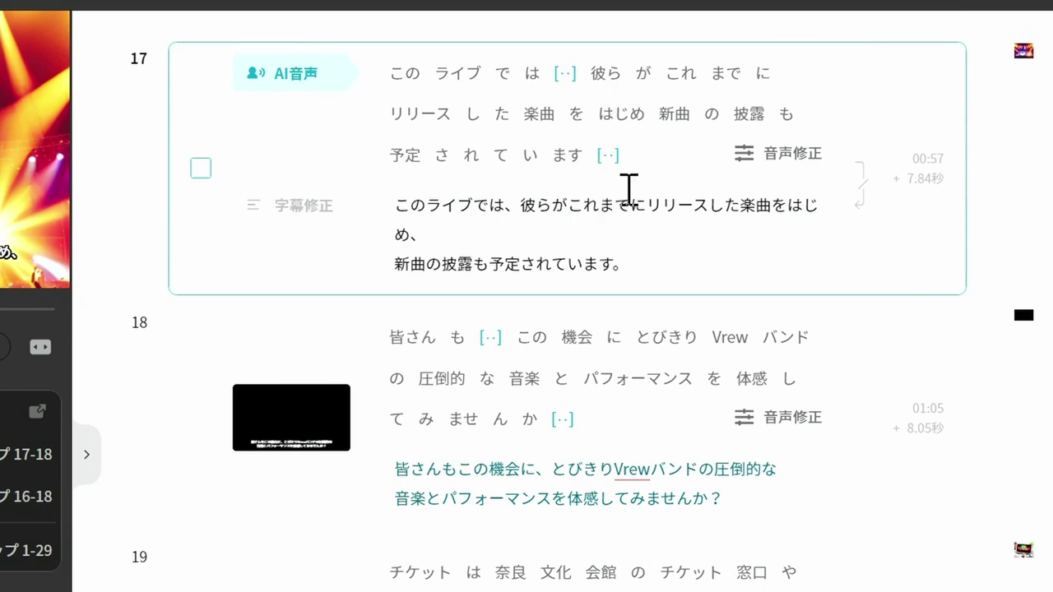
{"action": "key", "text": "Delete"}
{"action": "key", "text": "ctrl+z"}
{"action": "key", "text": "Return"}
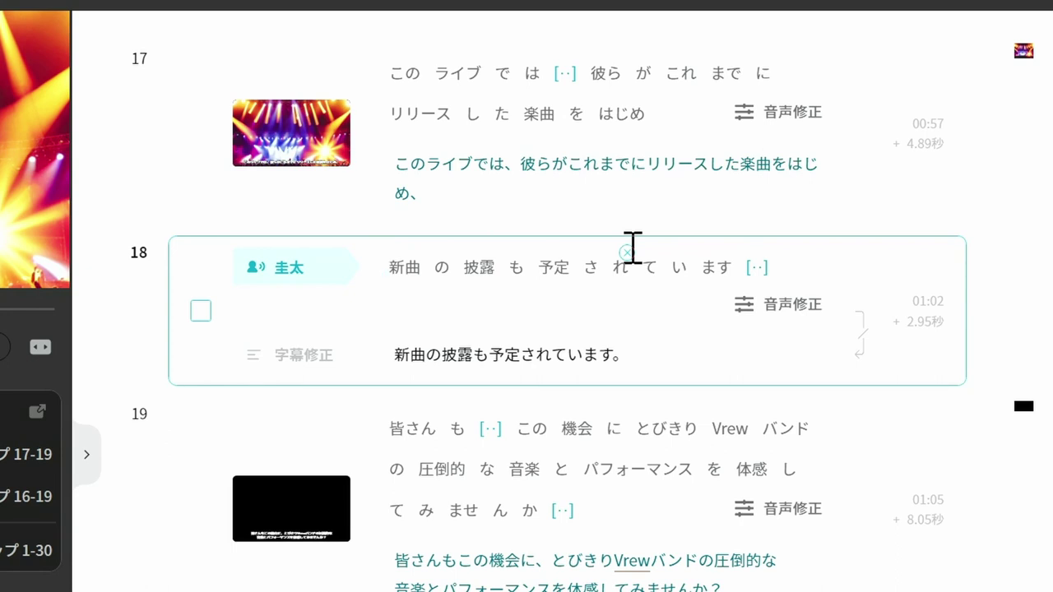
{"action": "key", "text": "BackSpace"}
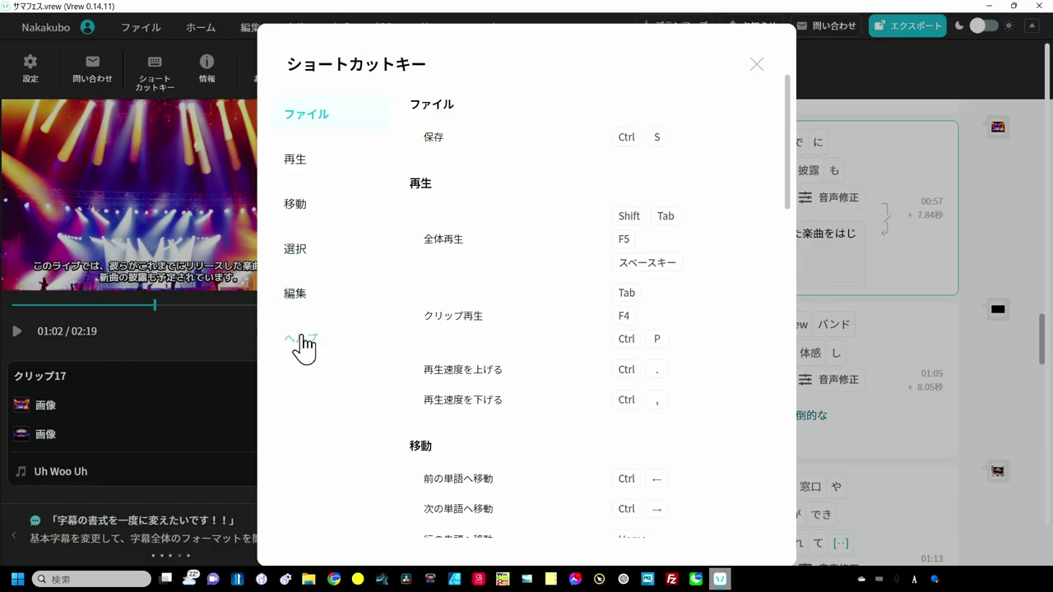
Review the help category of the shortcut key list, and view the audio detail editor for 楽曲 in clip 17 before closing it
{"action": "left_click", "coordinate": [303, 346]}
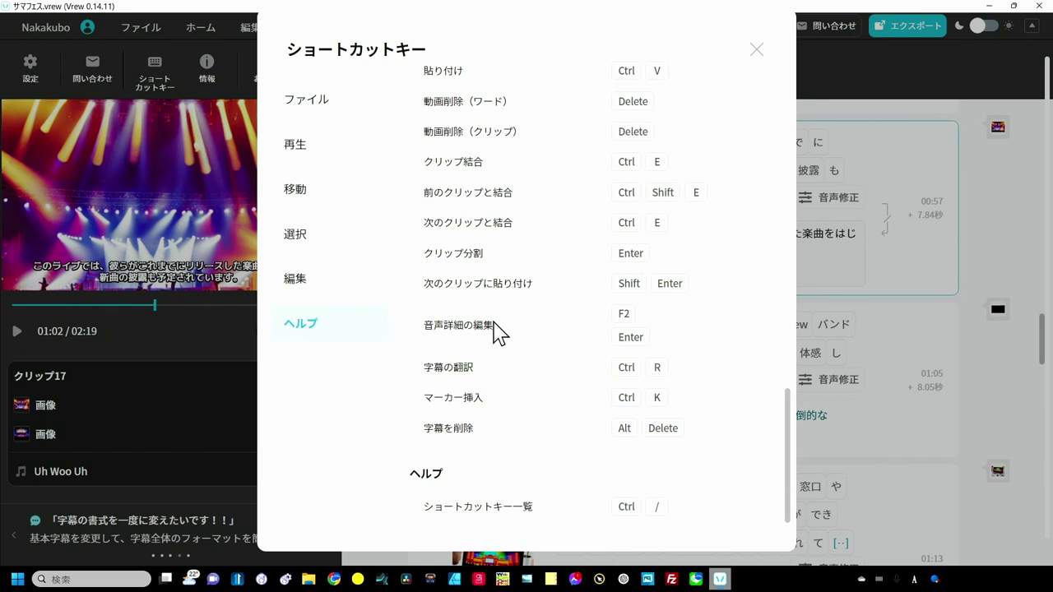
{"action": "key", "text": "Escape"}
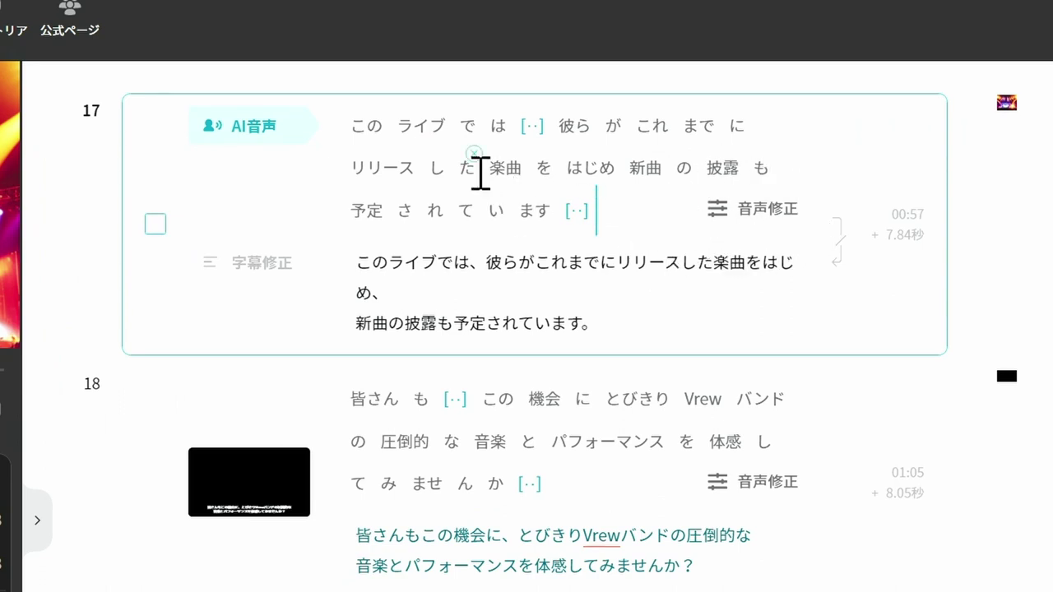
{"action": "left_click", "coordinate": [413, 193]}
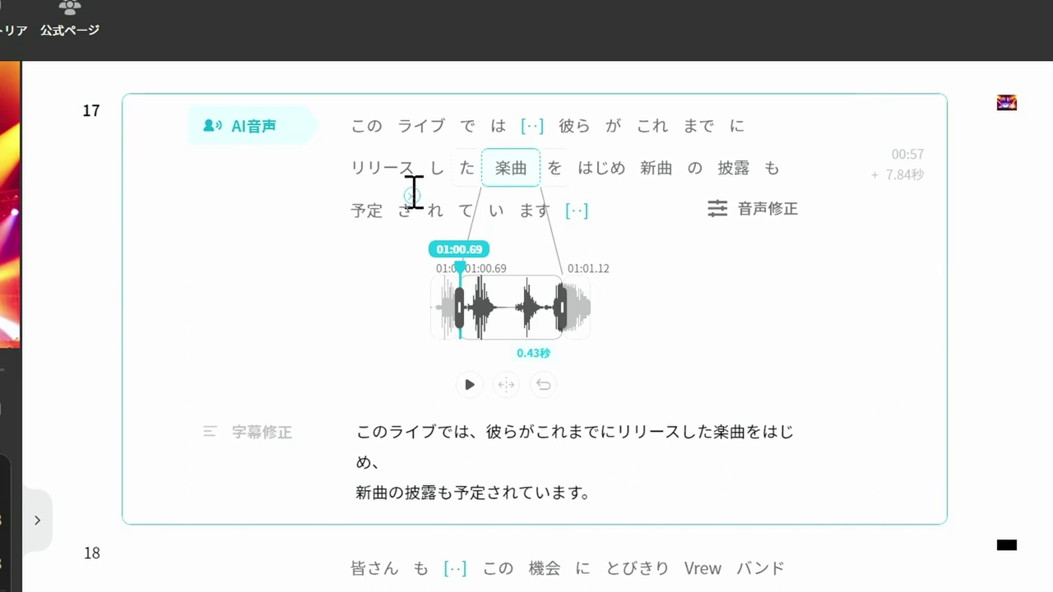
{"action": "key", "text": "Escape"}
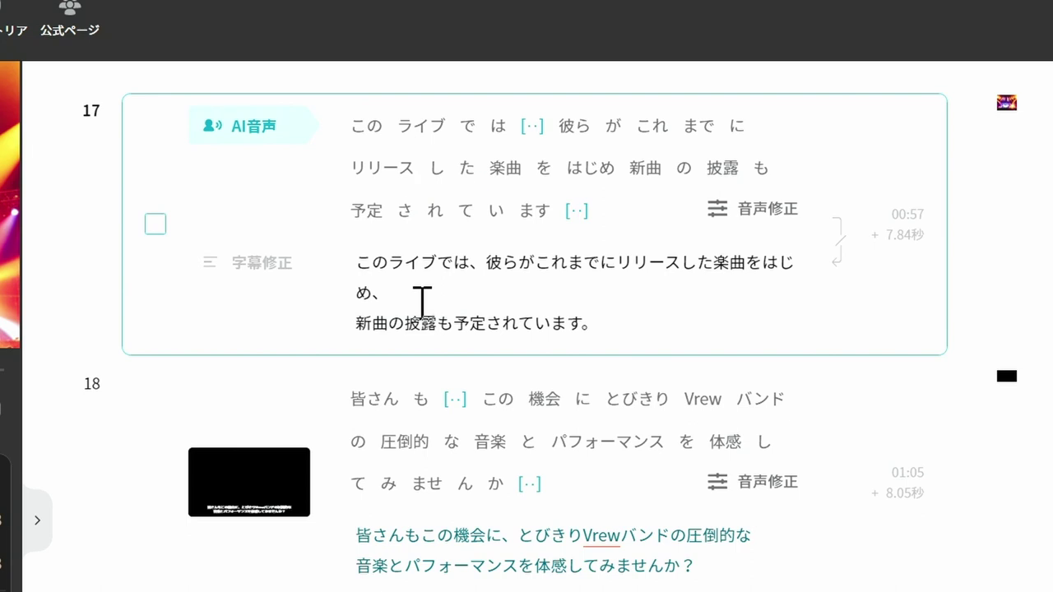
Look up the shortcuts for 検索と置換 in the editing category of the shortcut key list, and close the list
{"action": "scroll", "coordinate": [420, 301], "scroll_direction": "up", "scroll_amount": 3}
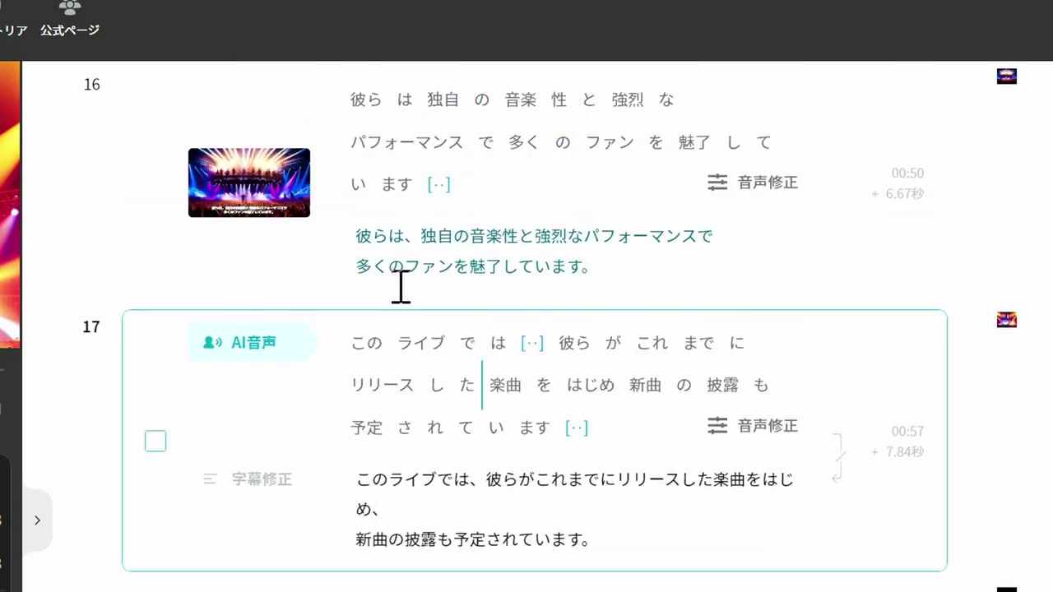
{"action": "key", "text": "ctrl+slash"}
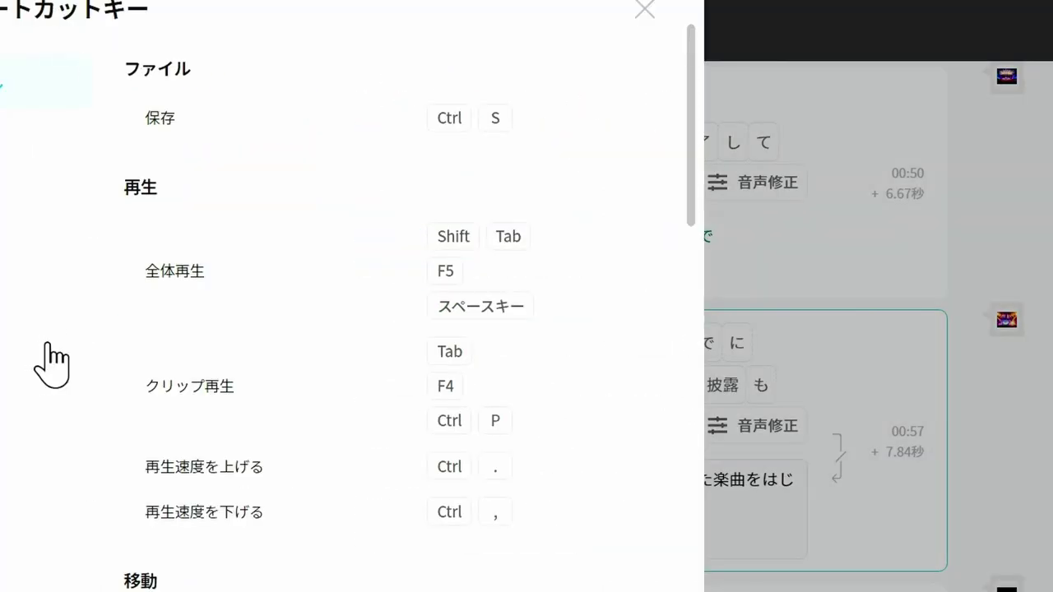
{"action": "left_click", "coordinate": [8, 335]}
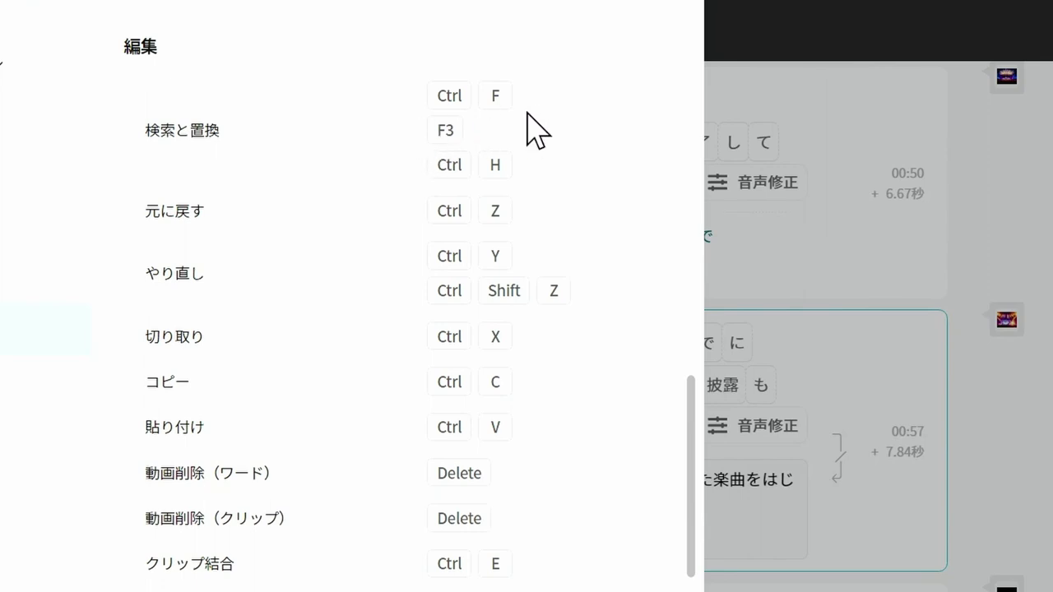
{"action": "left_click", "coordinate": [647, 6]}
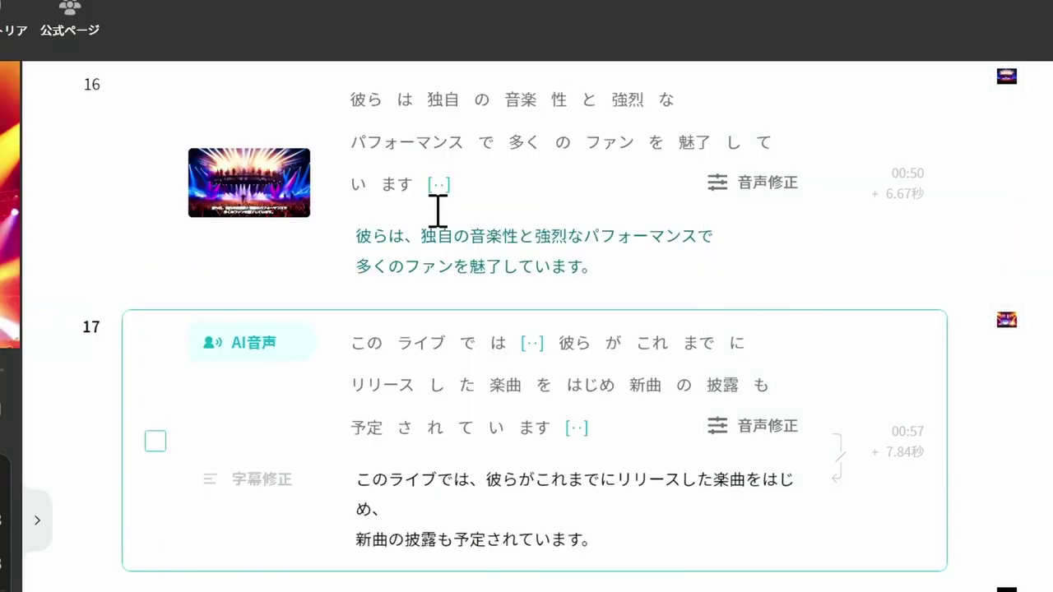
Search the project for 彼ら with 検索と置換, and view the video matches before returning to the subtitle matches
{"action": "left_click", "coordinate": [364, 302]}
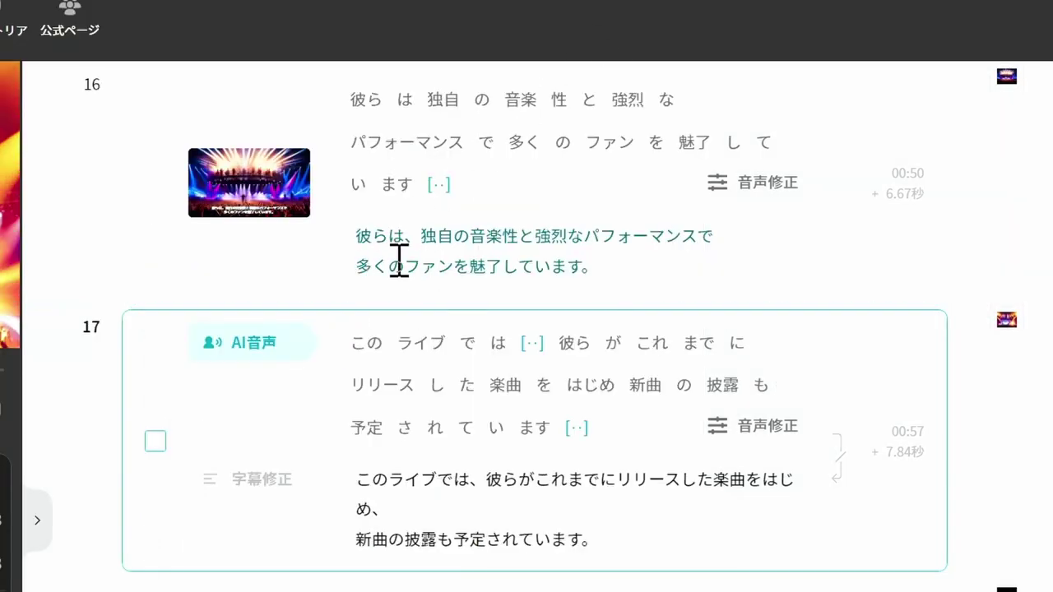
{"action": "scroll", "coordinate": [411, 271], "scroll_direction": "up", "scroll_amount": 3}
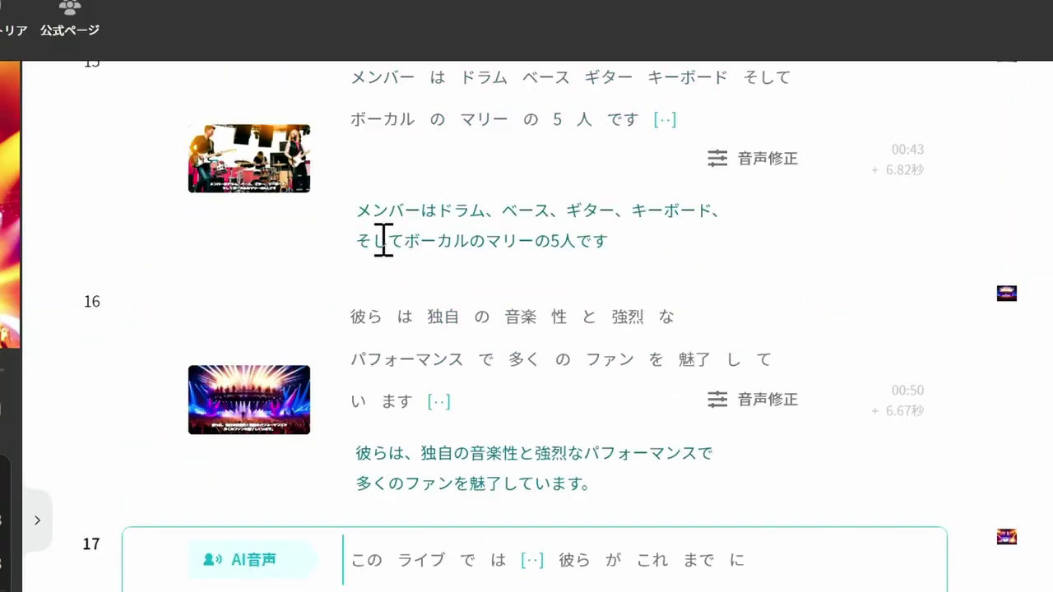
{"action": "scroll", "coordinate": [383, 237], "scroll_direction": "up", "scroll_amount": 3}
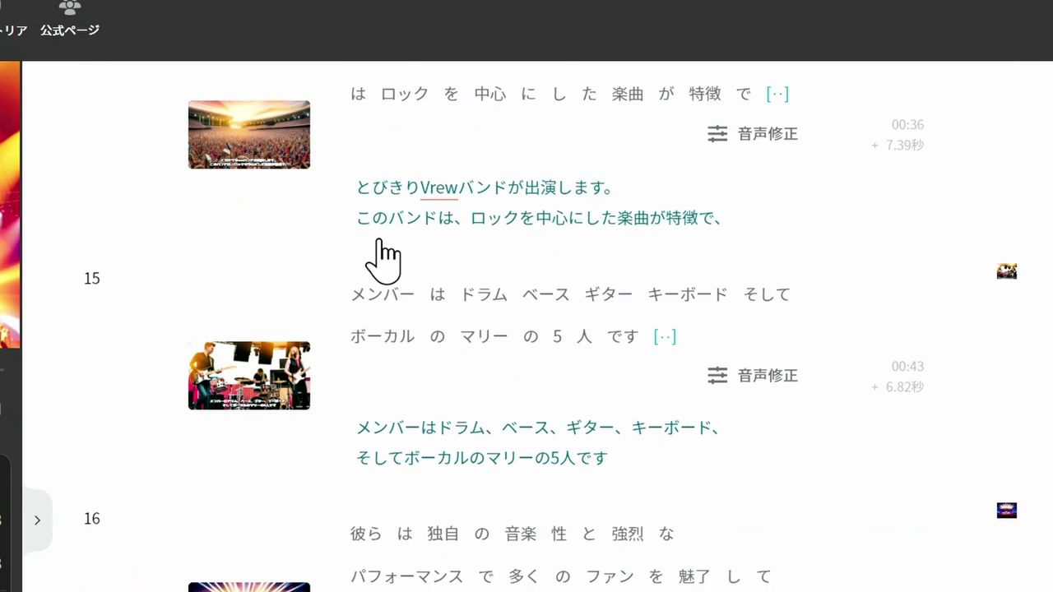
{"action": "left_click", "coordinate": [359, 158]}
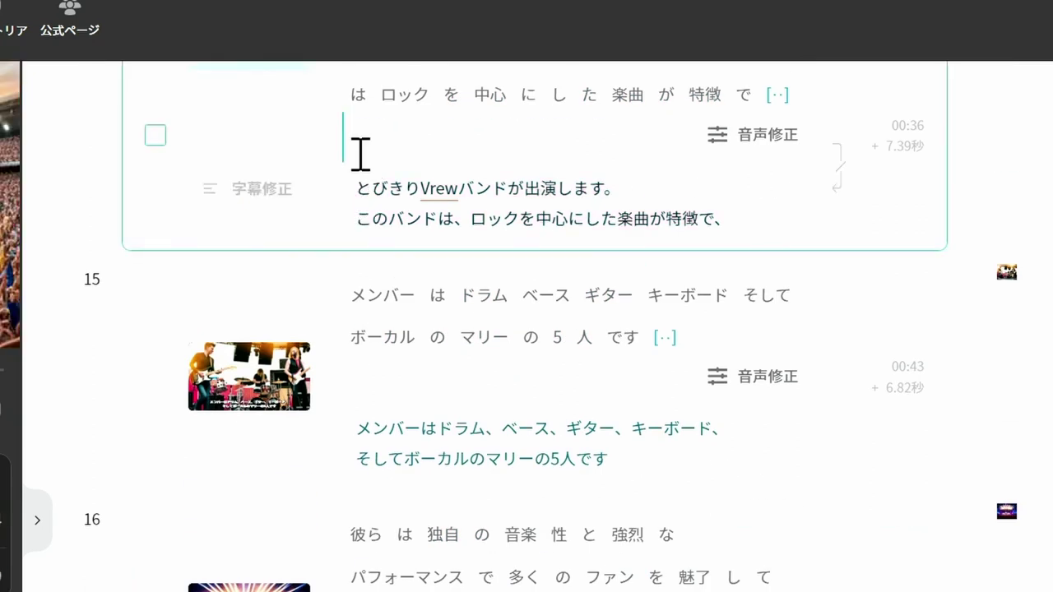
{"action": "key", "text": "ctrl+f"}
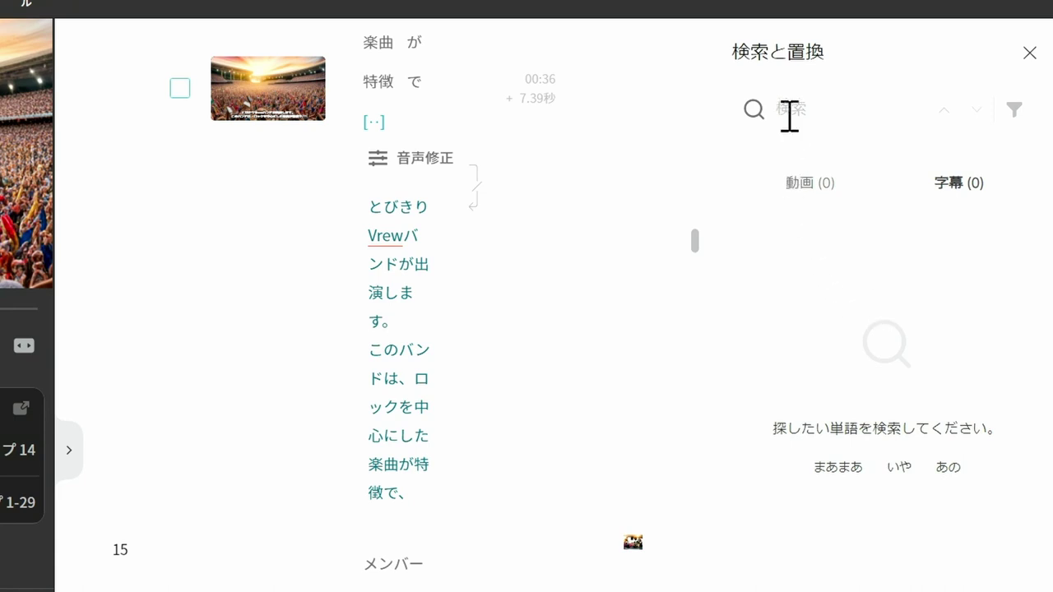
{"action": "type", "text": "彼ら"}
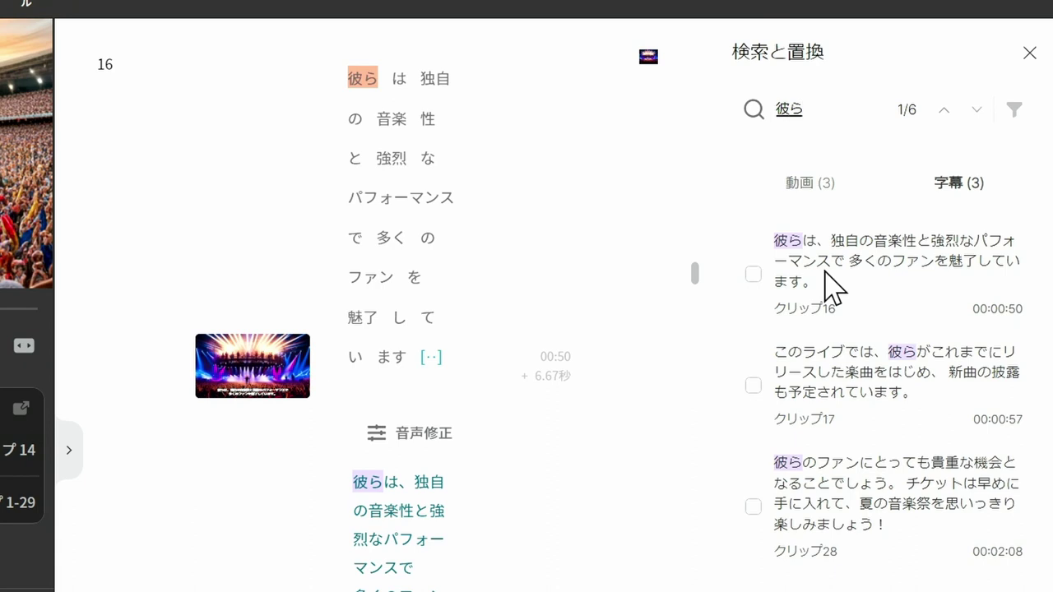
{"action": "left_click", "coordinate": [854, 189]}
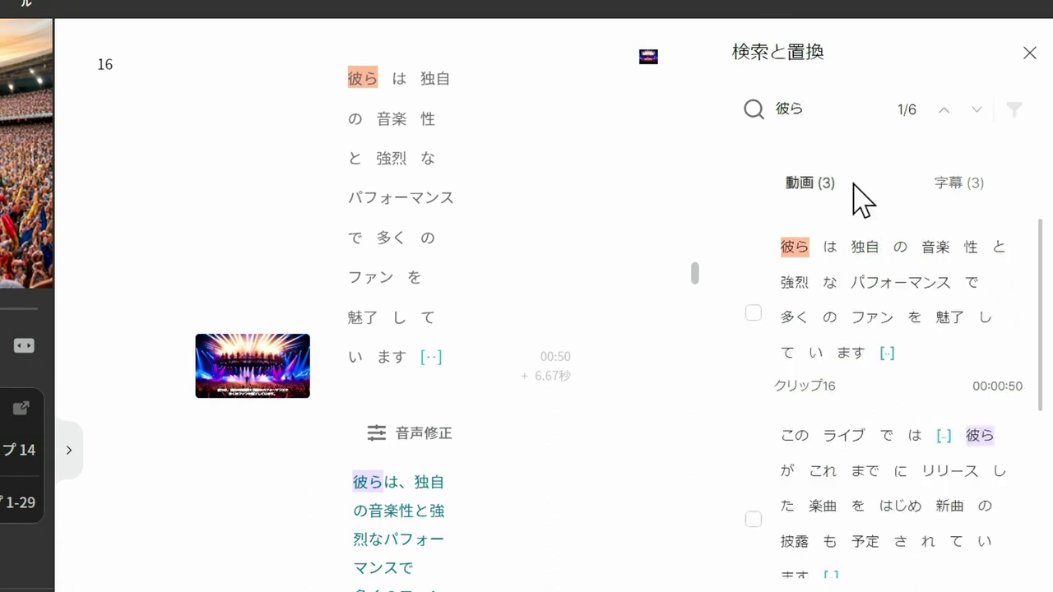
{"action": "left_click", "coordinate": [925, 188]}
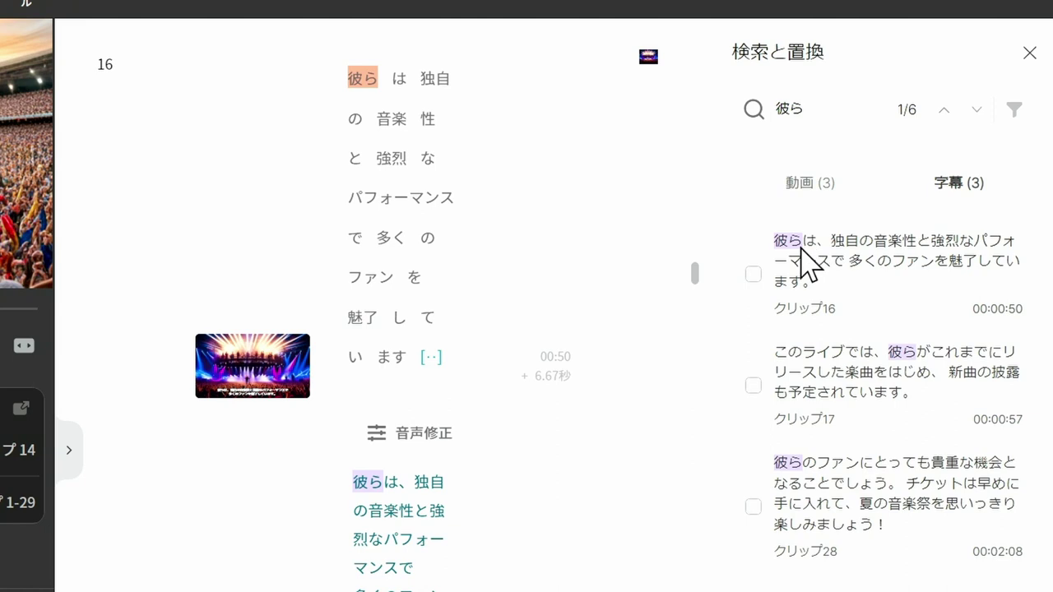
Show the video matches for 彼ら and advance through the search results to the fourth match, in clip 17's subtitle
{"action": "left_click", "coordinate": [856, 197]}
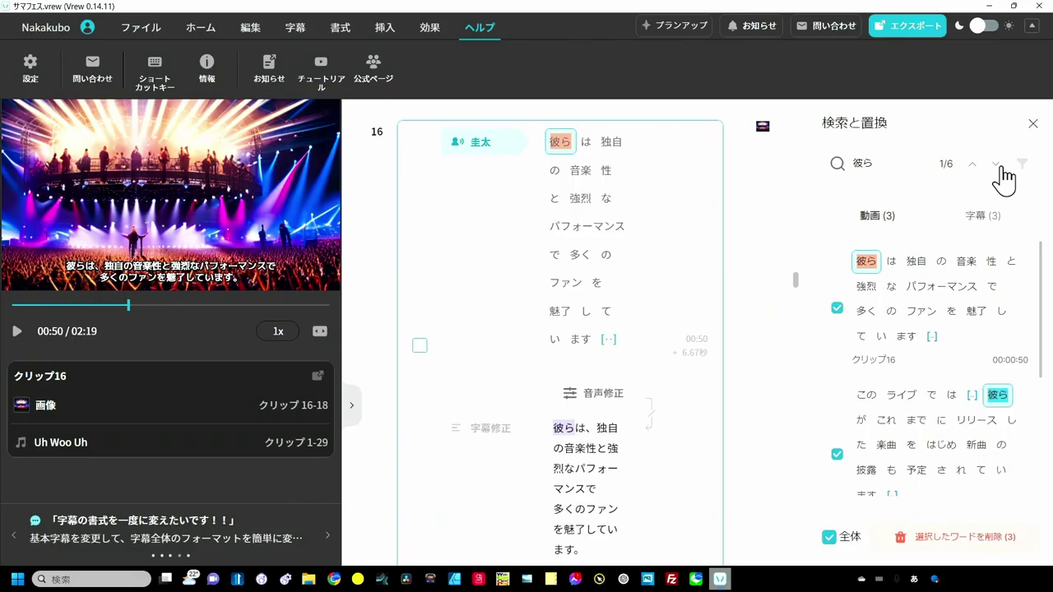
{"action": "left_click", "coordinate": [996, 164]}
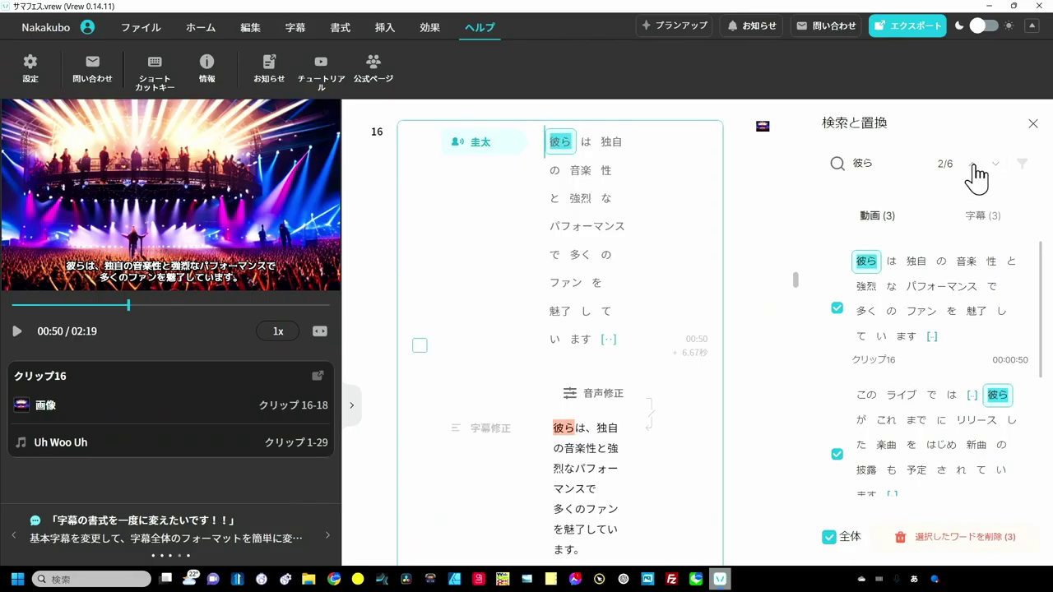
{"action": "left_click", "coordinate": [996, 164]}
{"action": "left_click", "coordinate": [997, 164]}
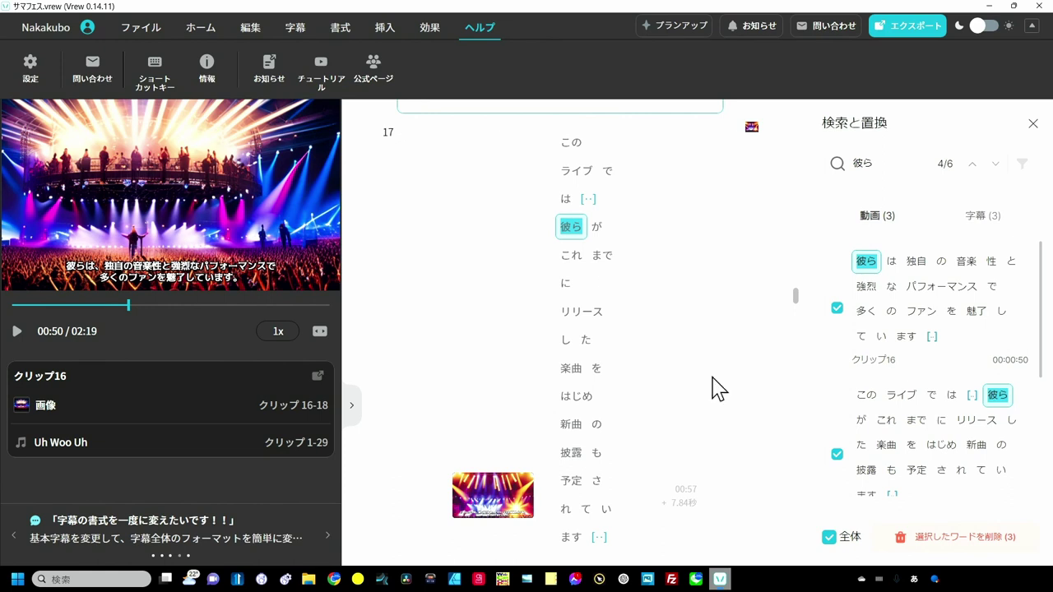
{"action": "scroll", "coordinate": [601, 247], "scroll_direction": "down", "scroll_amount": 1}
{"action": "scroll", "coordinate": [601, 248], "scroll_direction": "down", "scroll_amount": 1}
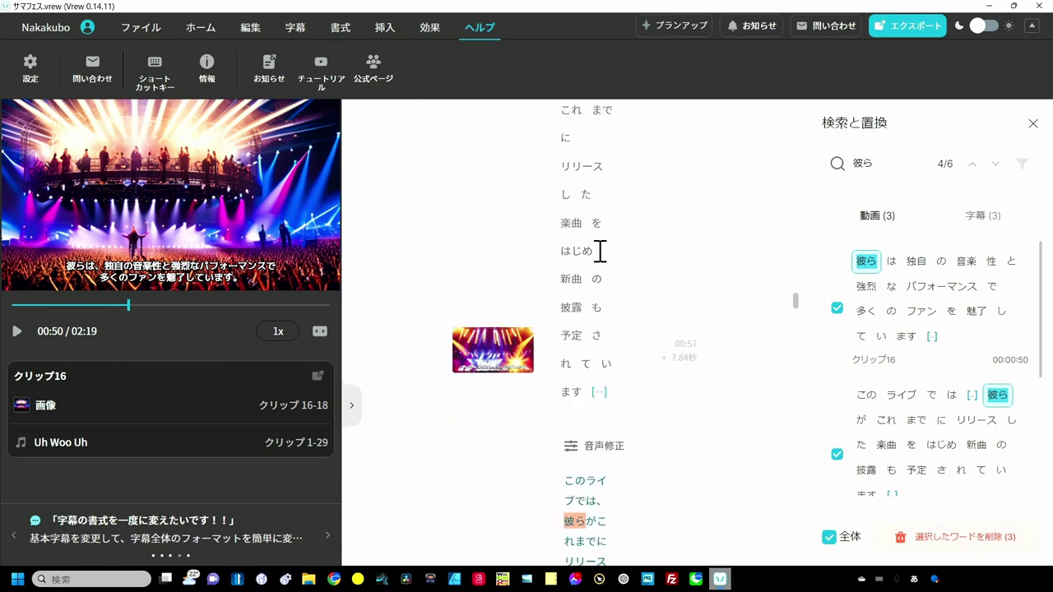
{"action": "scroll", "coordinate": [613, 296], "scroll_direction": "down", "scroll_amount": 1}
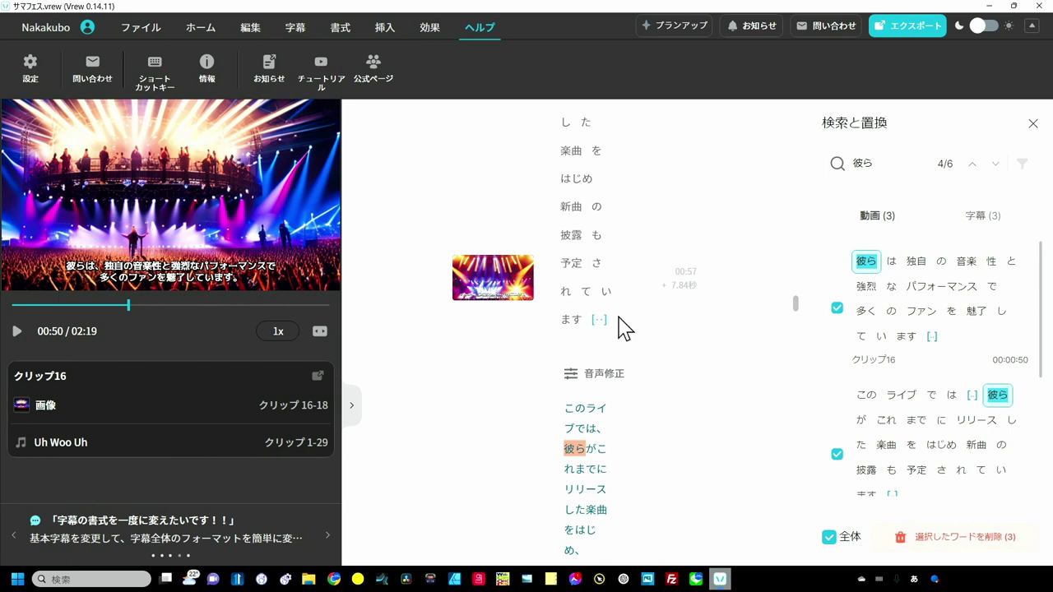
View the AI voice settings for clip 17, and close the shortcut key list
{"action": "left_click", "coordinate": [605, 373]}
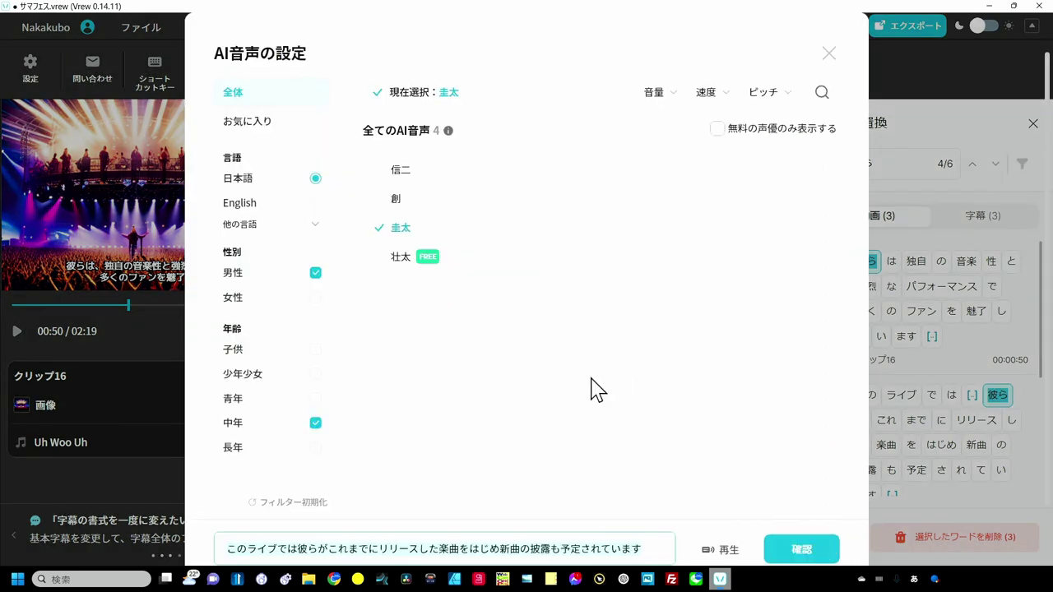
{"action": "left_click", "coordinate": [308, 550]}
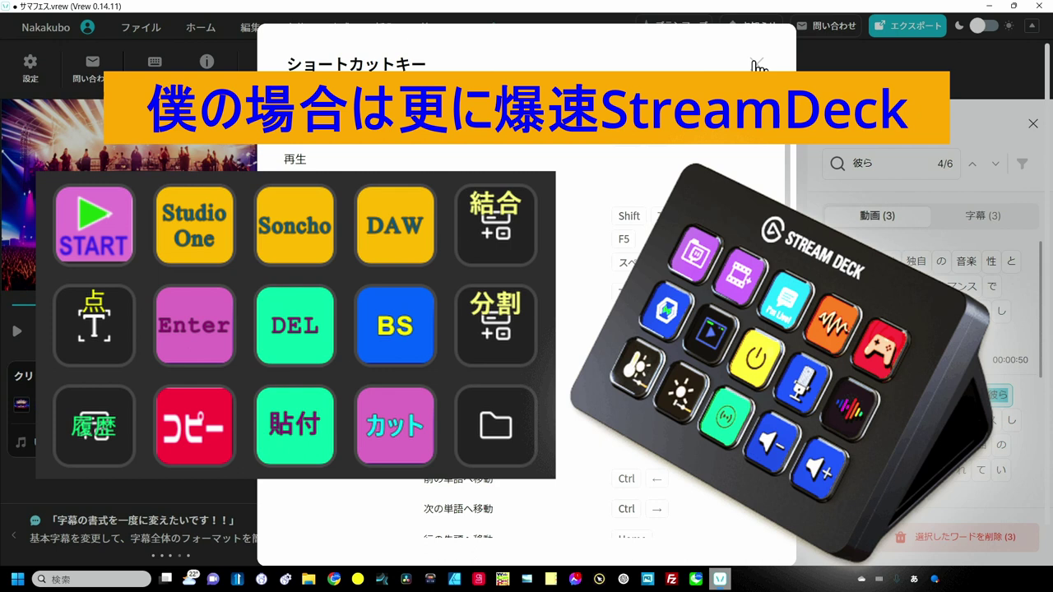
{"action": "left_click", "coordinate": [757, 66]}
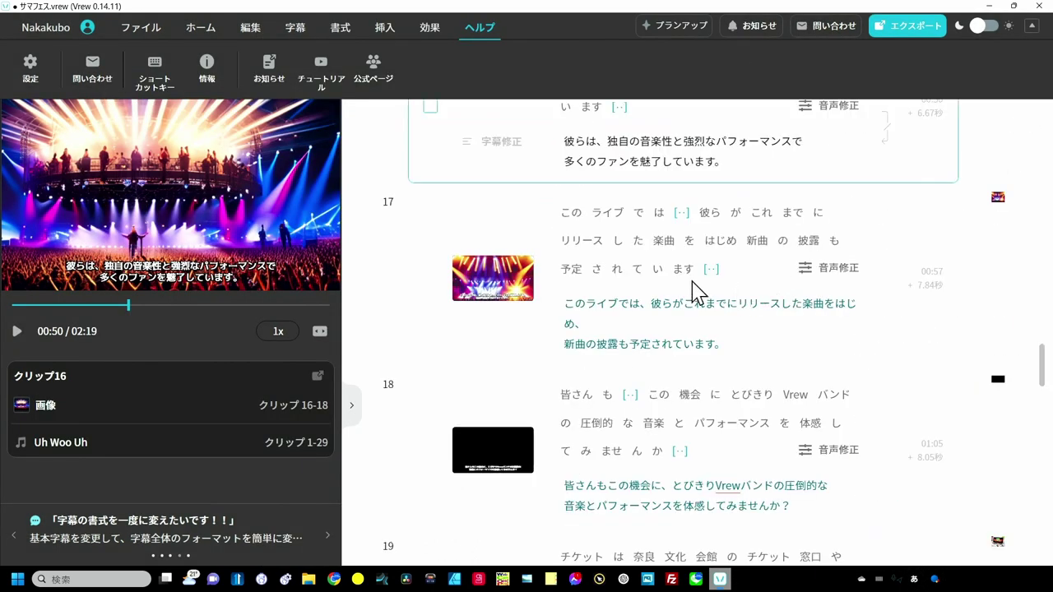
Place the cursor after 楽曲 in clip 17's voice row and advance row by row to clip 20's subtitle row
{"action": "left_click", "coordinate": [678, 241]}
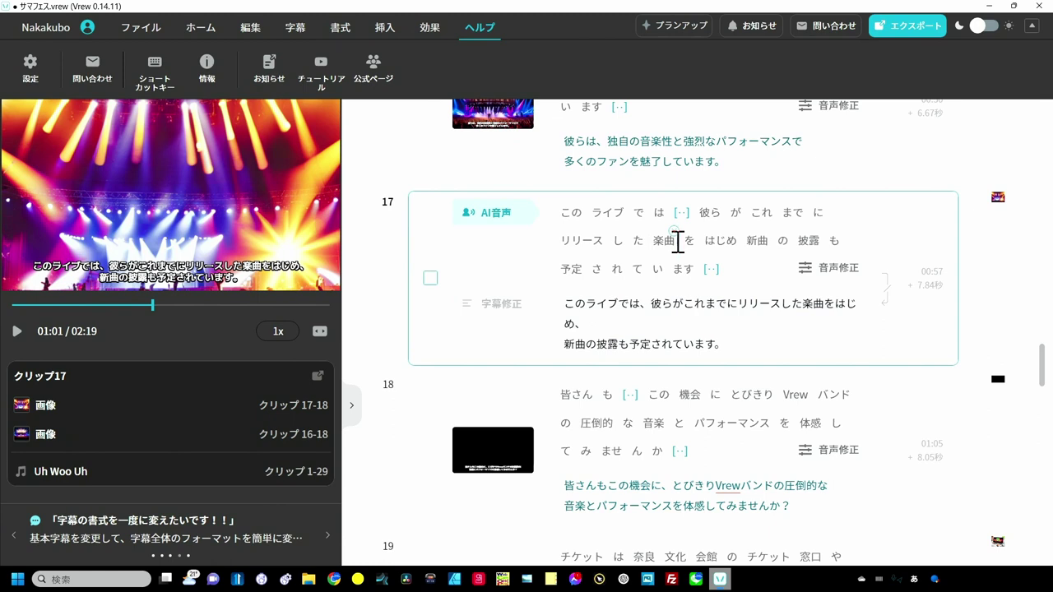
{"action": "key", "text": "Tab"}
{"action": "key", "text": "Tab"}
{"action": "key", "text": "Tab"}
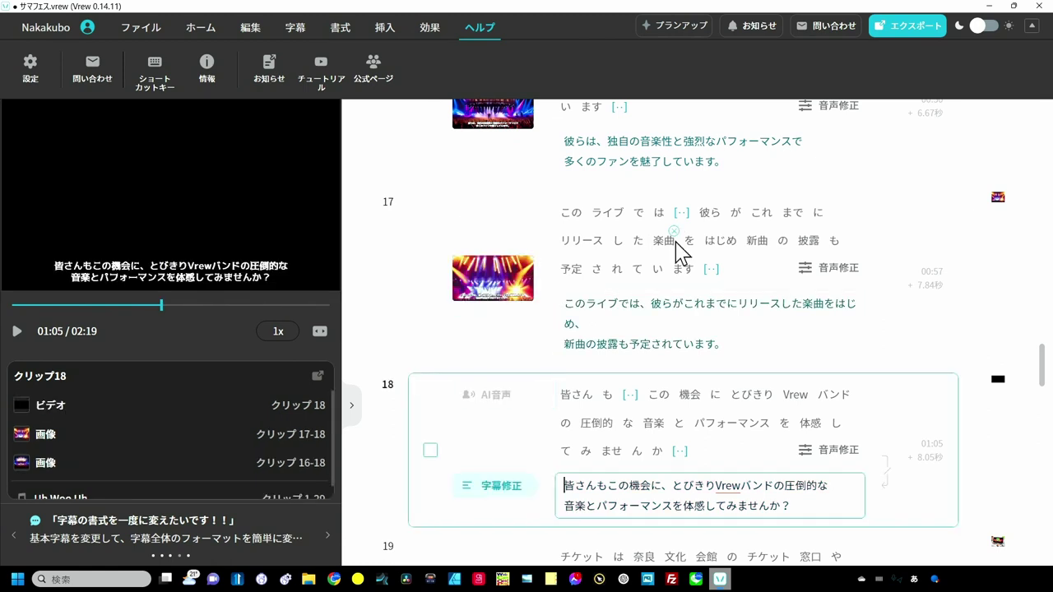
{"action": "key", "text": "Tab"}
{"action": "key", "text": "Tab"}
{"action": "key", "text": "Tab"}
{"action": "key", "text": "Tab"}
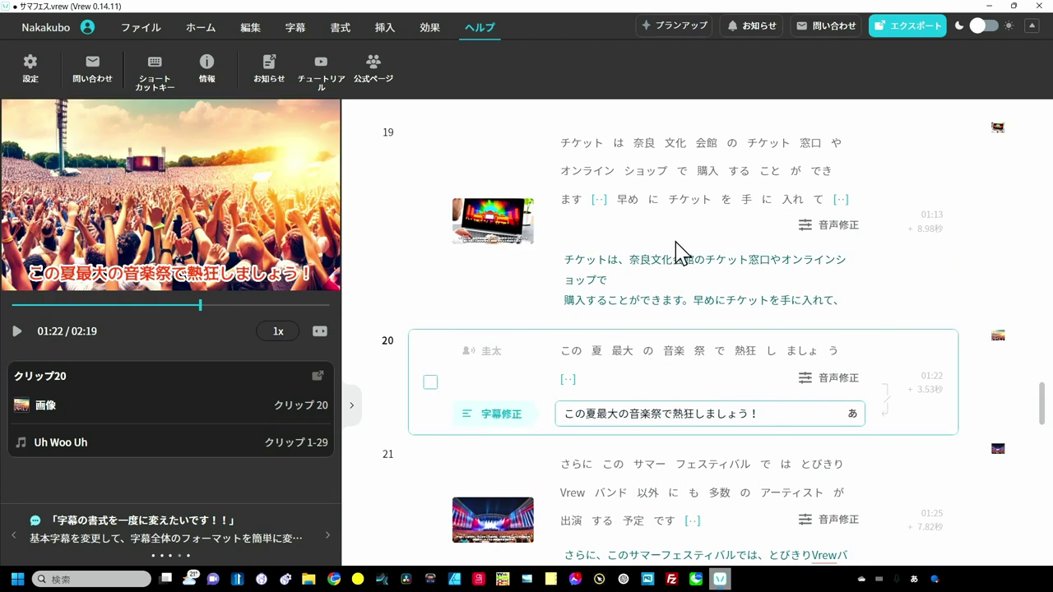
Return to clip 20's voice row and advance the cursor word by word through この夏最大の音楽祭で
{"action": "key", "text": "shift+Tab"}
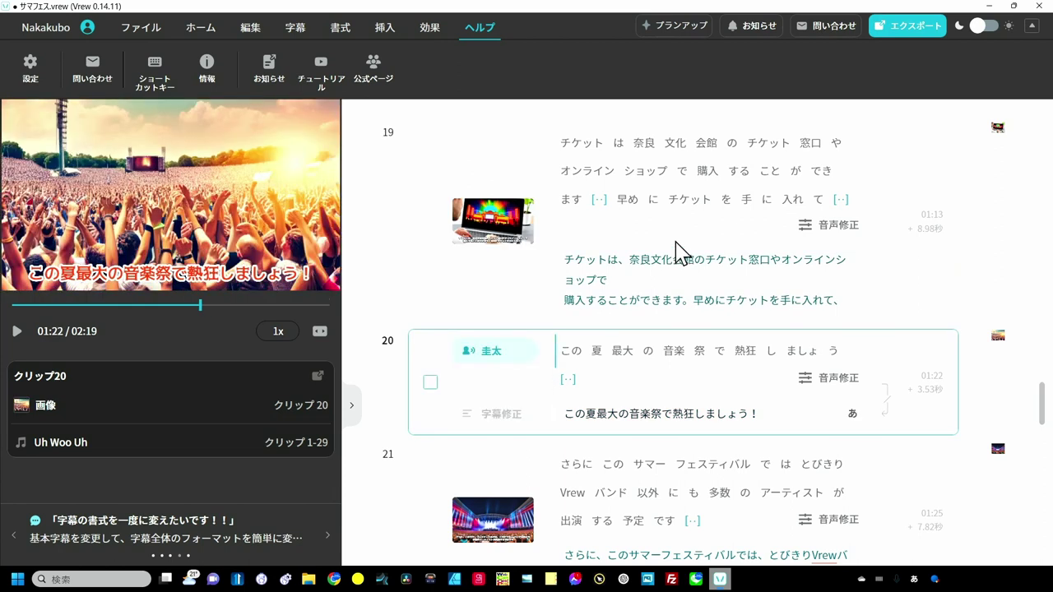
{"action": "key", "text": "Right"}
{"action": "key", "text": "Right"}
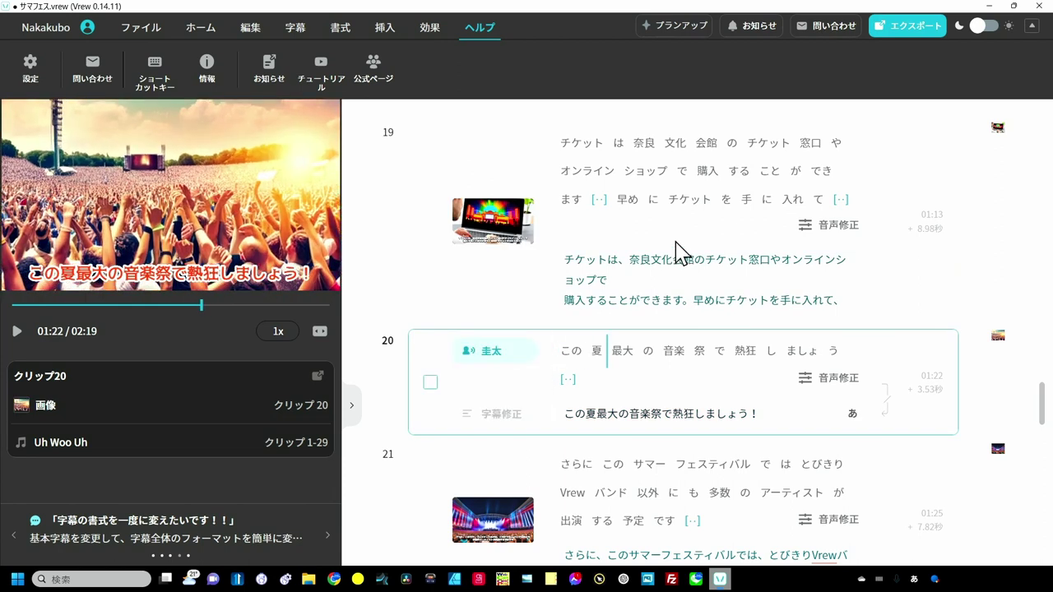
{"action": "key", "text": "Right"}
{"action": "key", "text": "Right"}
{"action": "key", "text": "Right"}
{"action": "key", "text": "Right"}
{"action": "key", "text": "Right"}
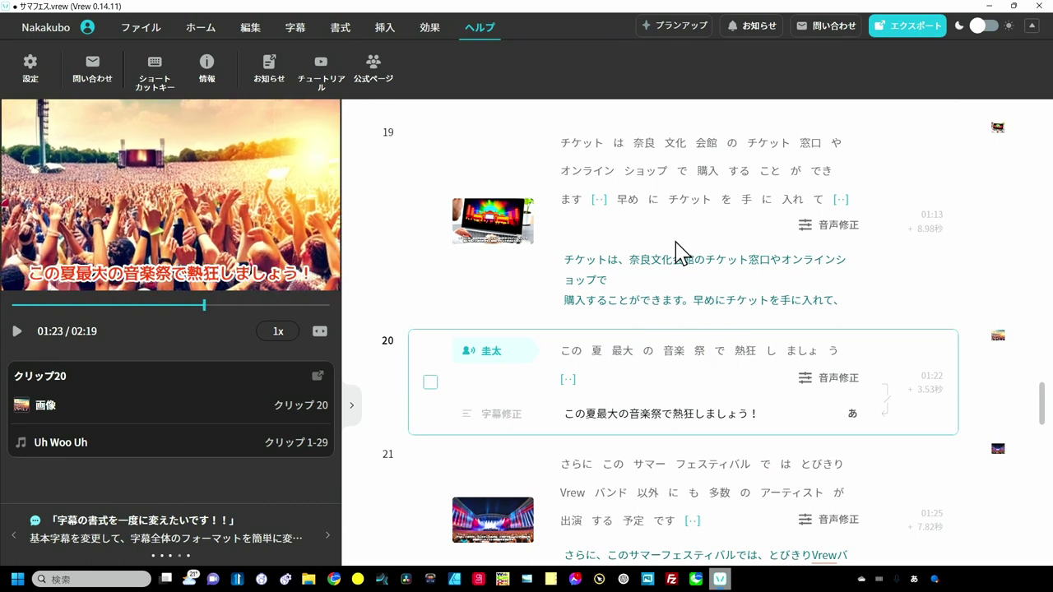
Move the cursor word by word back into clip 19's voice row, and forward again into clip 20's voice row
{"action": "key", "text": "Left"}
{"action": "key", "text": "Left"}
{"action": "key", "text": "Left"}
{"action": "key", "text": "Left"}
{"action": "key", "text": "Left"}
{"action": "key", "text": "Left"}
{"action": "key", "text": "Left"}
{"action": "key", "text": "Left"}
{"action": "key", "text": "Left"}
{"action": "key", "text": "Left"}
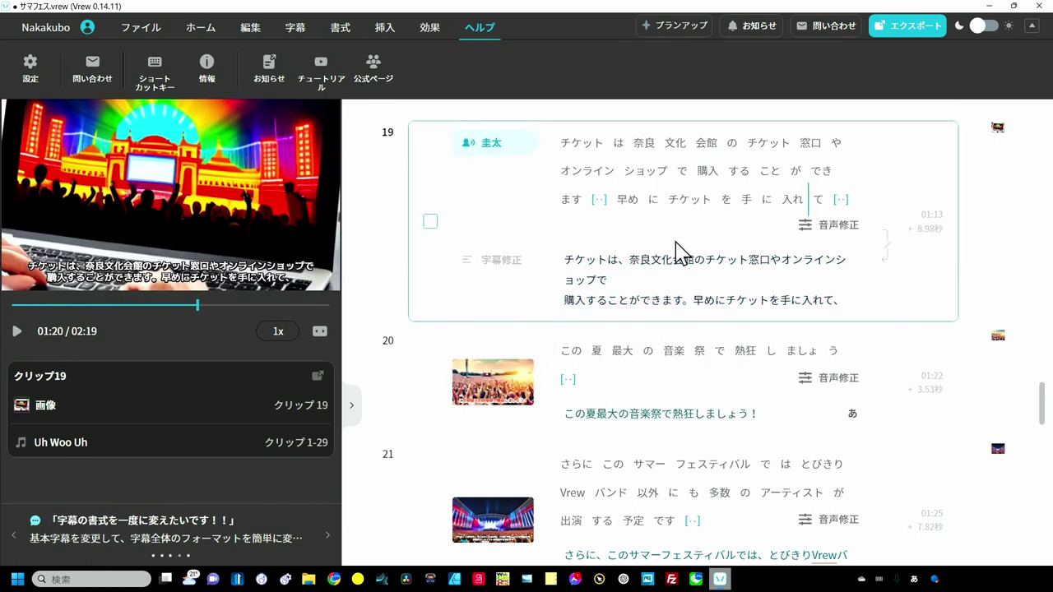
{"action": "key", "text": "Right"}
{"action": "key", "text": "Right"}
{"action": "key", "text": "Right"}
{"action": "key", "text": "Right"}
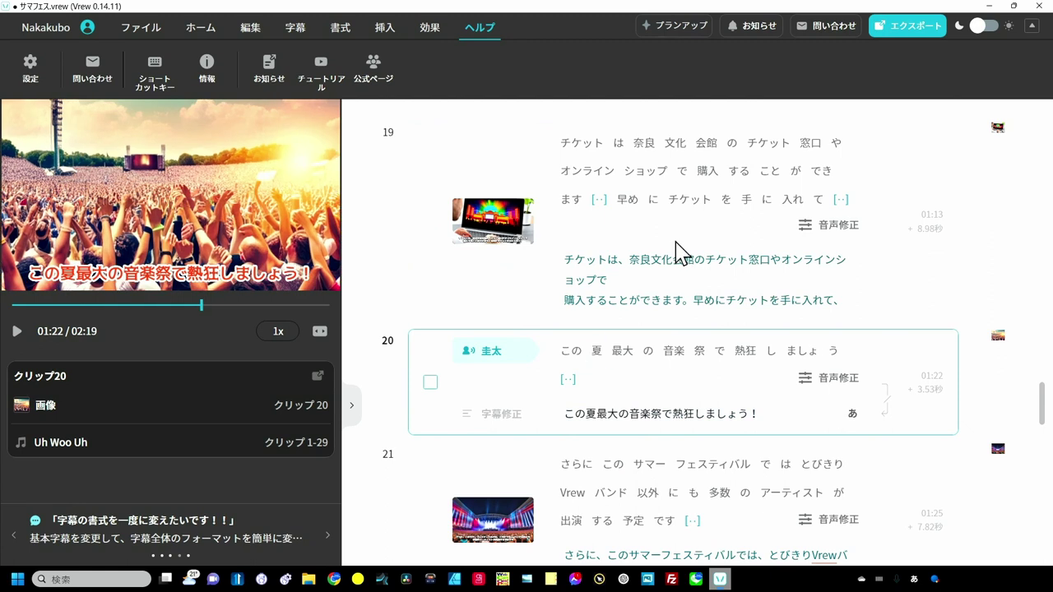